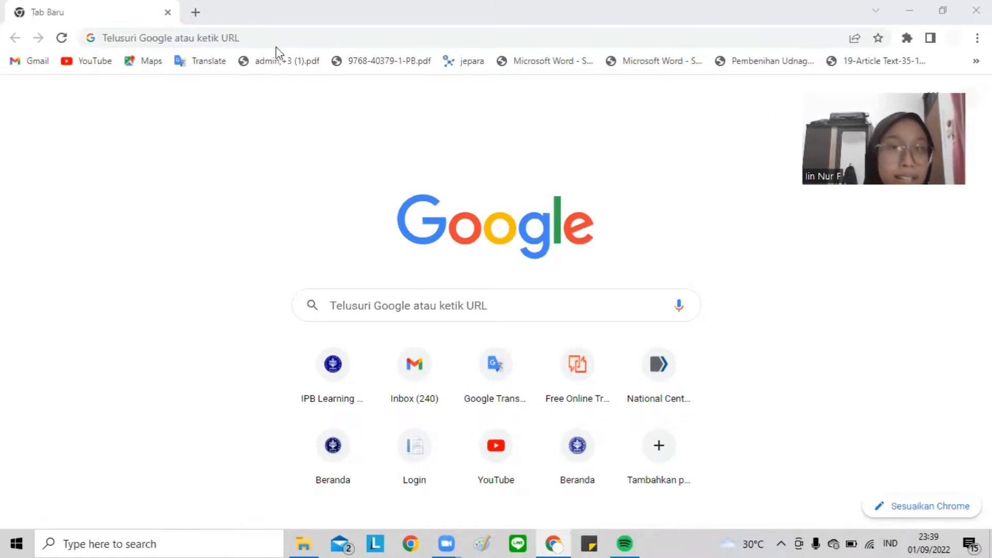
Go to the NCBI website at ncbi.nlm.nih.gov
left_click(120, 38)
type("ncbi.nlm.nih.gov")
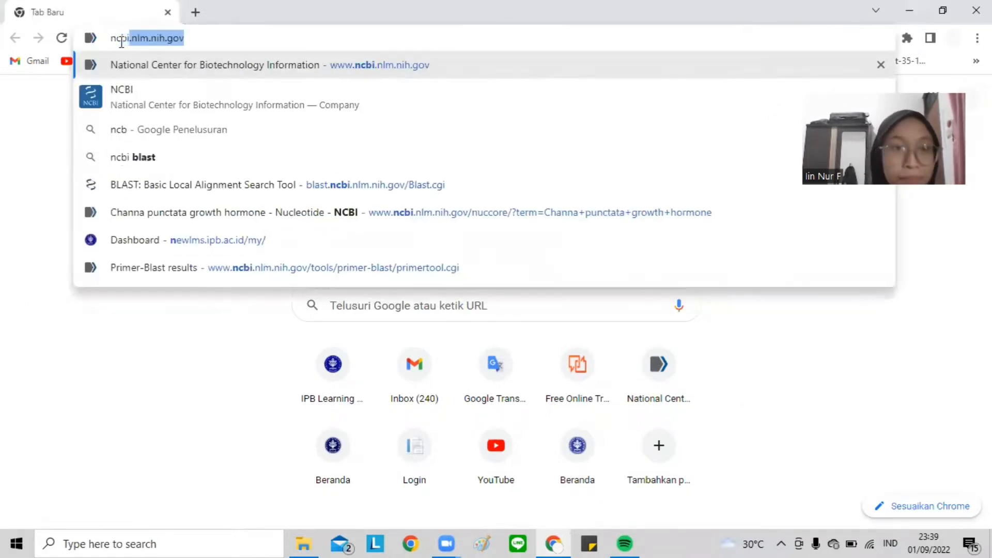
key("Return")
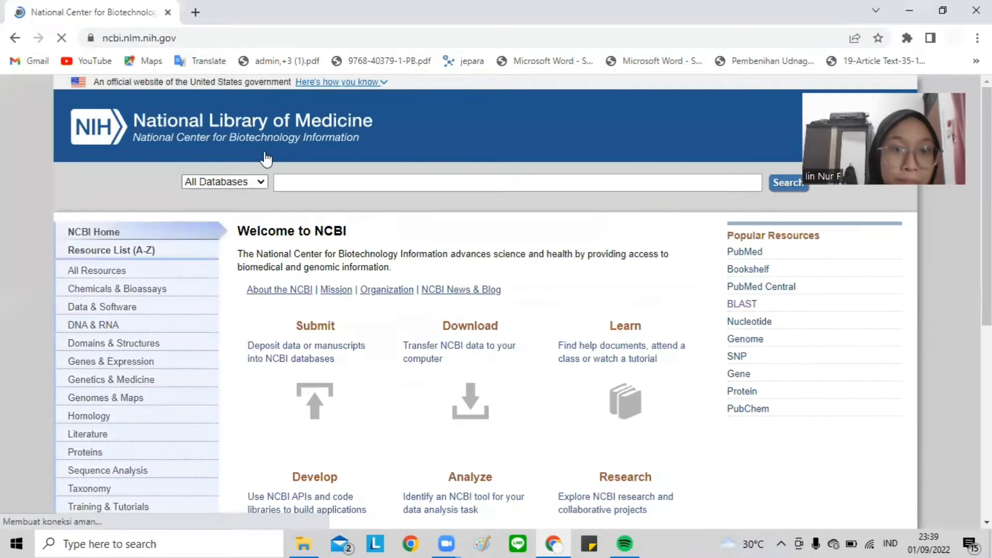
Search the Nucleotide database for "Channa punctata growth hormone"
left_click(242, 181)
left_click_drag(299, 228, 297, 340)
left_click(214, 225)
left_click(294, 182)
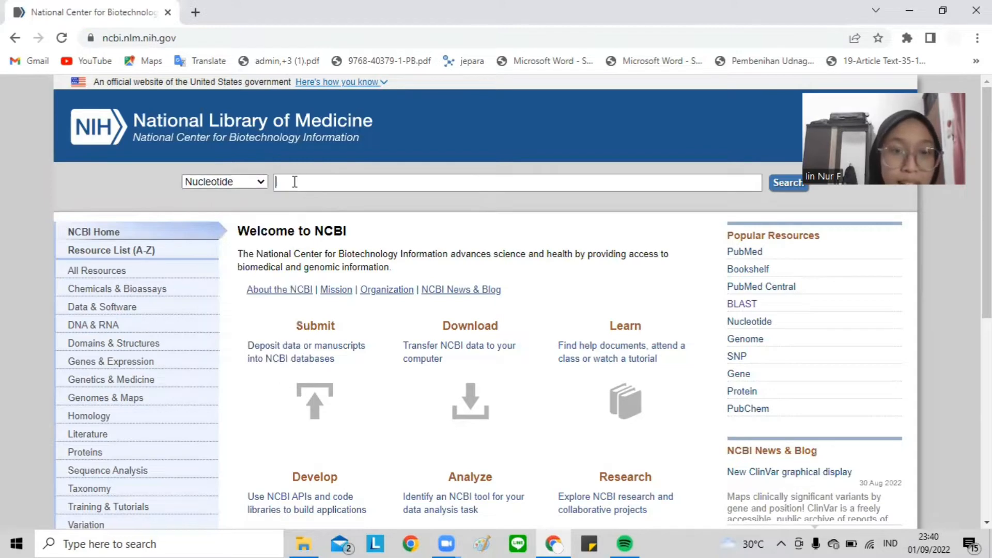
type("Chann")
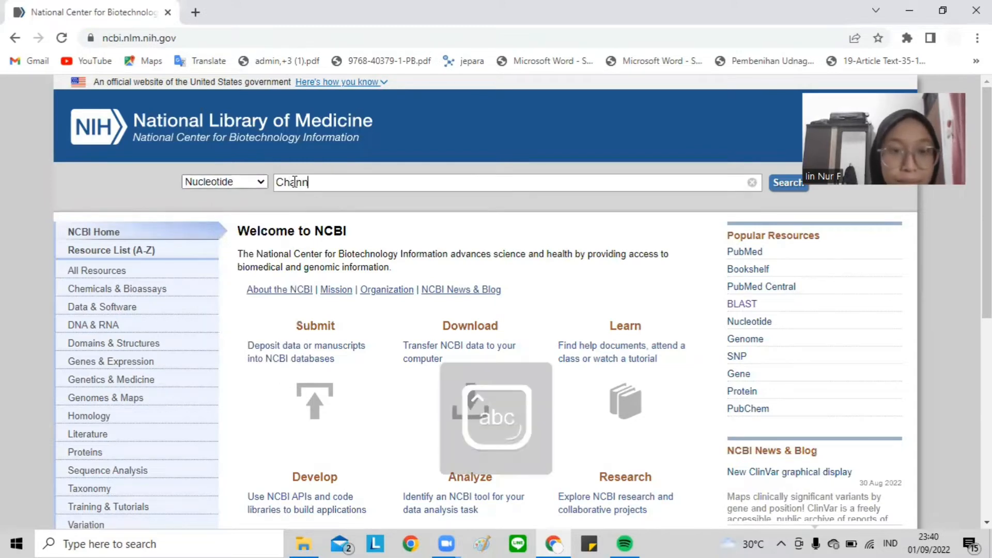
type("a pund")
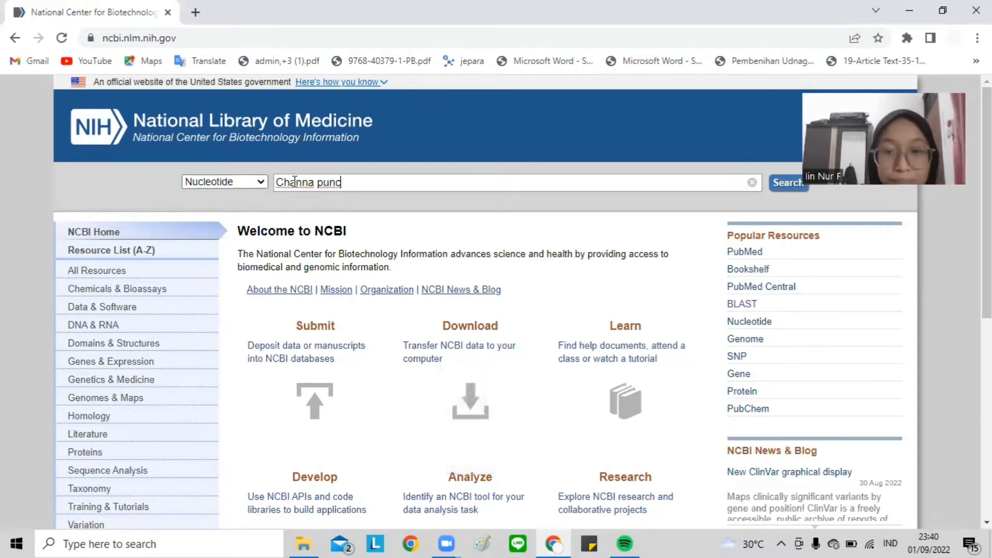
key("BackSpace")
type("ctata gr")
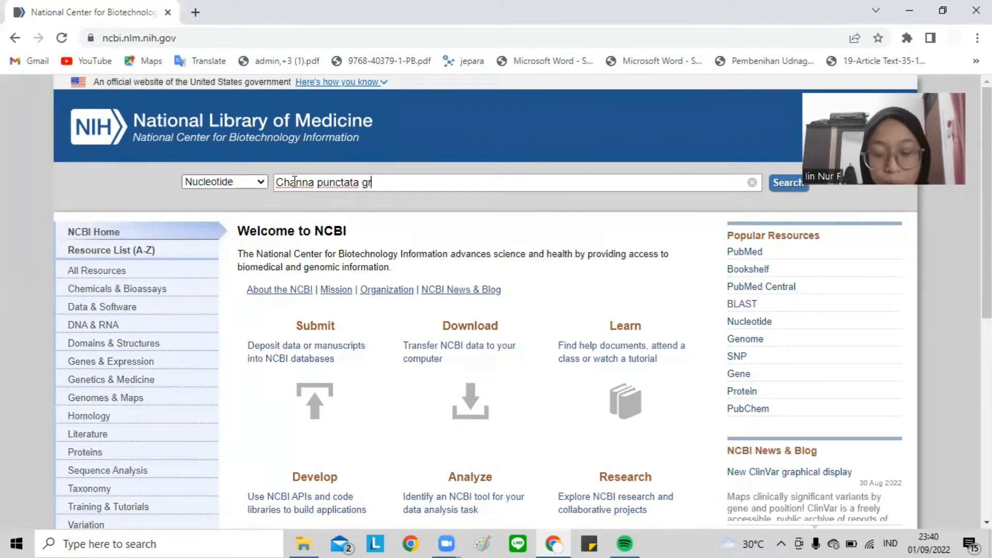
type("owth hormone")
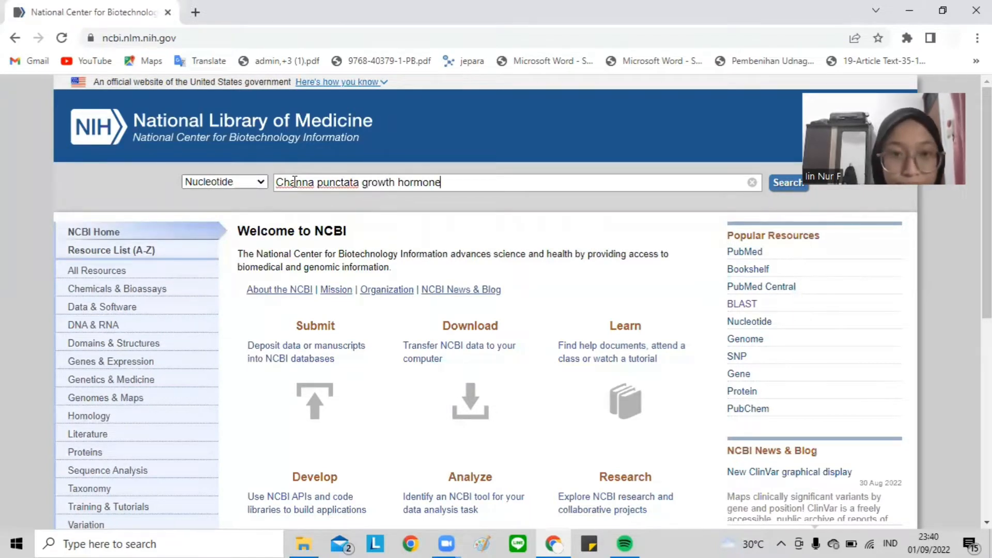
key("Return")
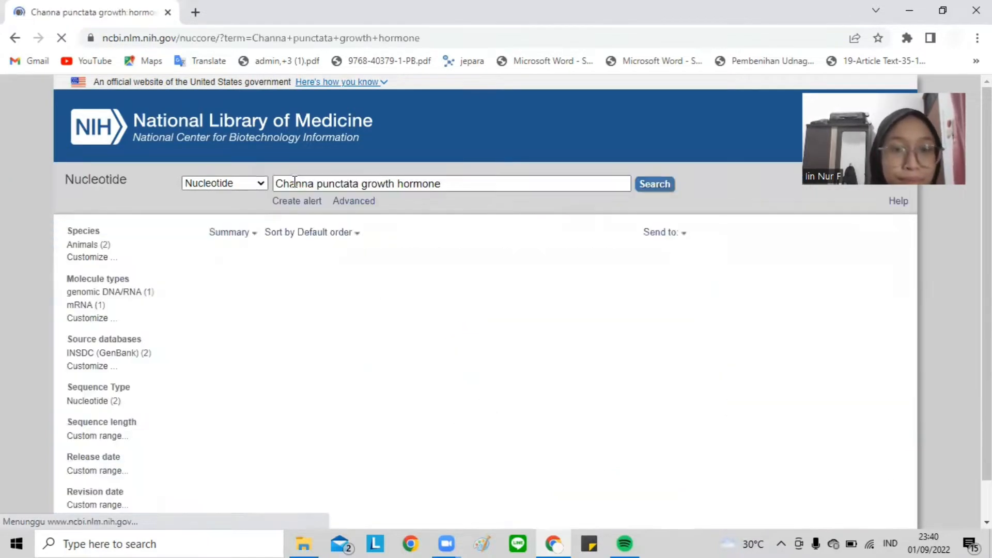
Open the Channa punctata growth hormone mRNA, complete cds record and create a FASTA file of the complete record
scroll(331, 227, "down", 2)
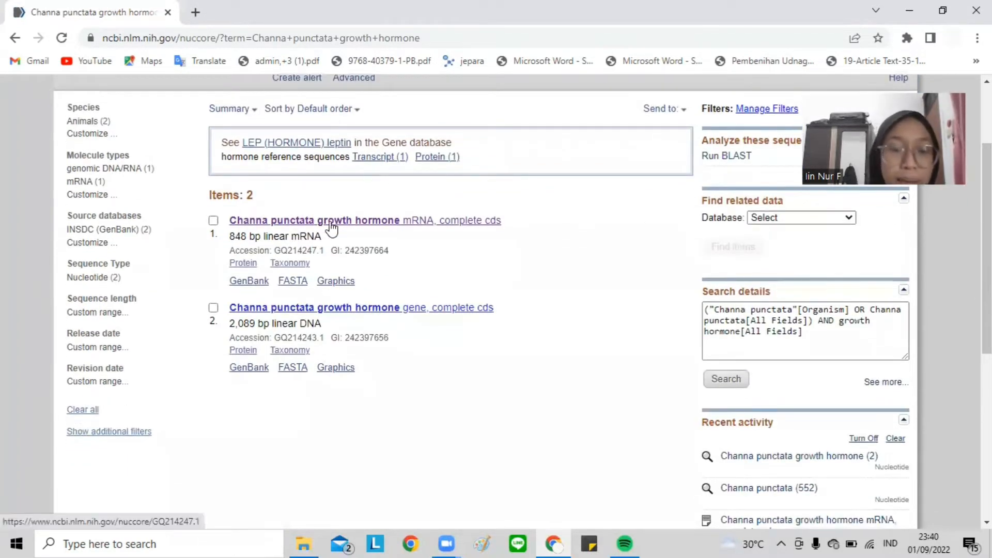
left_click(299, 222)
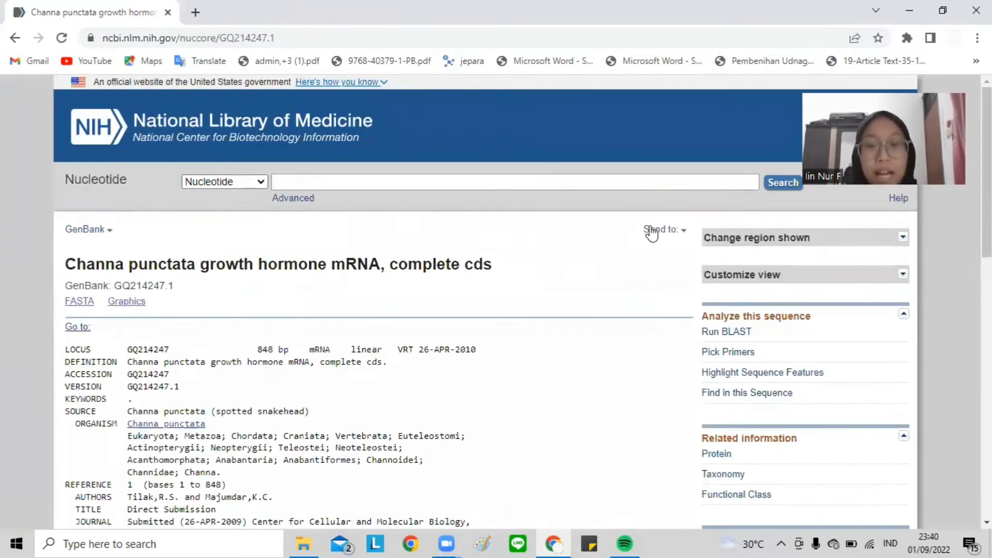
left_click(655, 231)
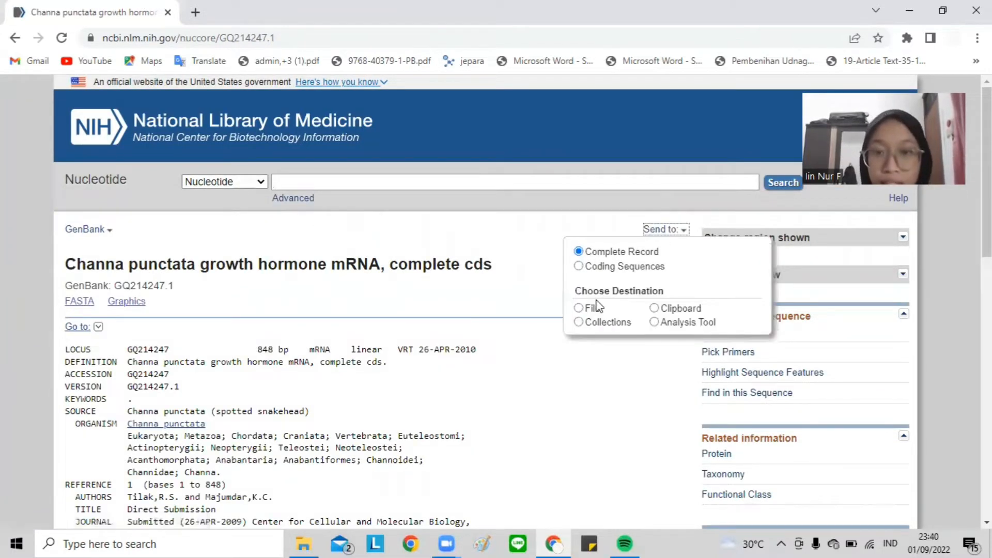
left_click(578, 309)
left_click(639, 383)
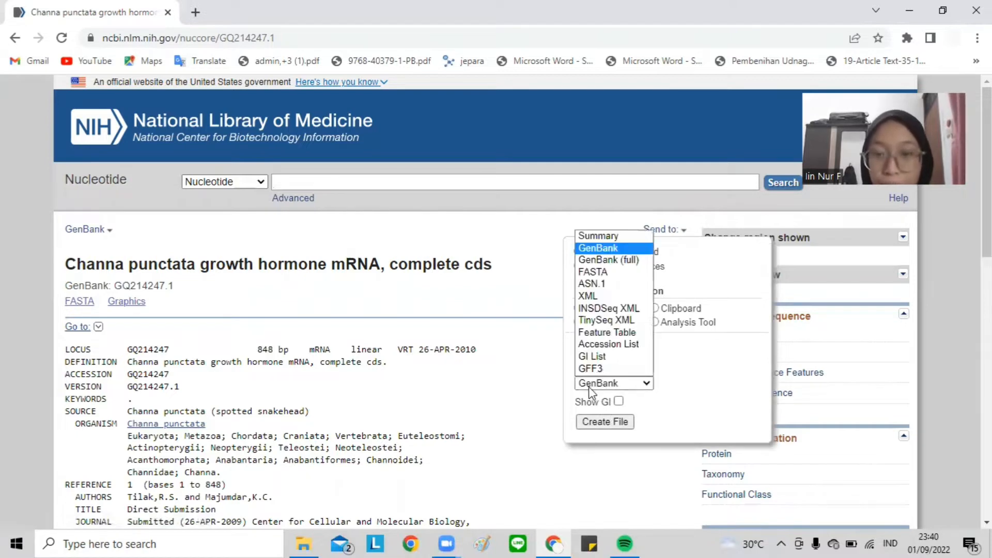
left_click(592, 272)
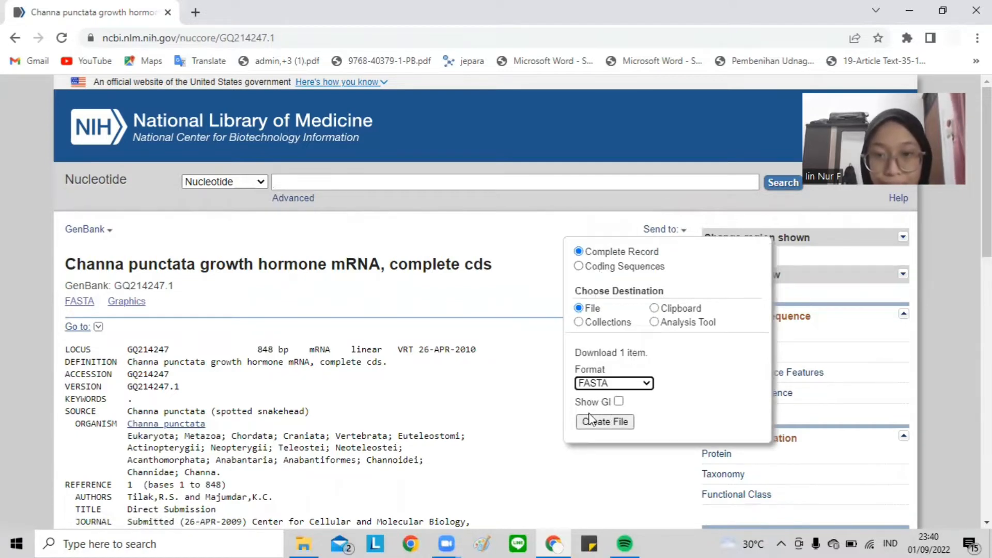
left_click(595, 422)
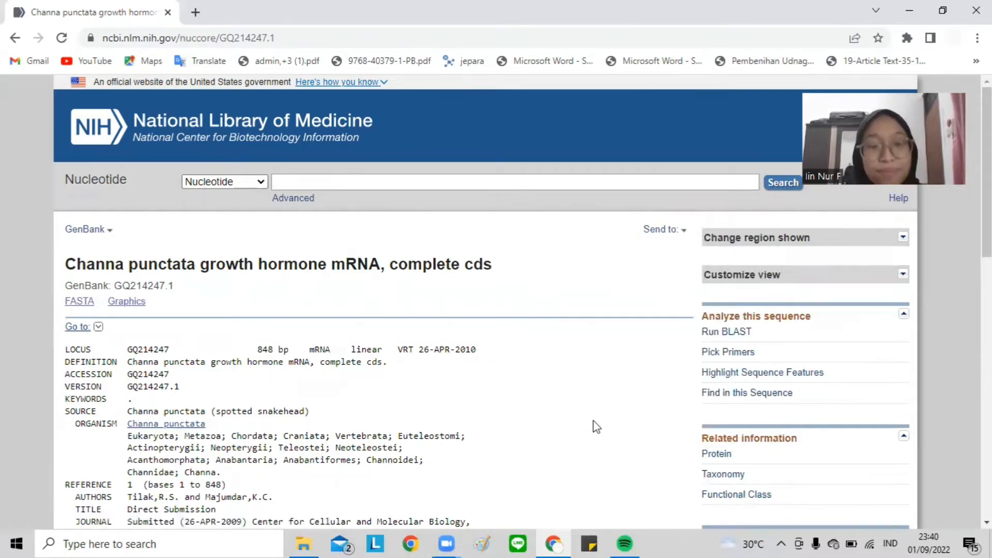
Save the FASTA file in Downloads under the name "Channa punctata growth hormone"
key("BackSpace")
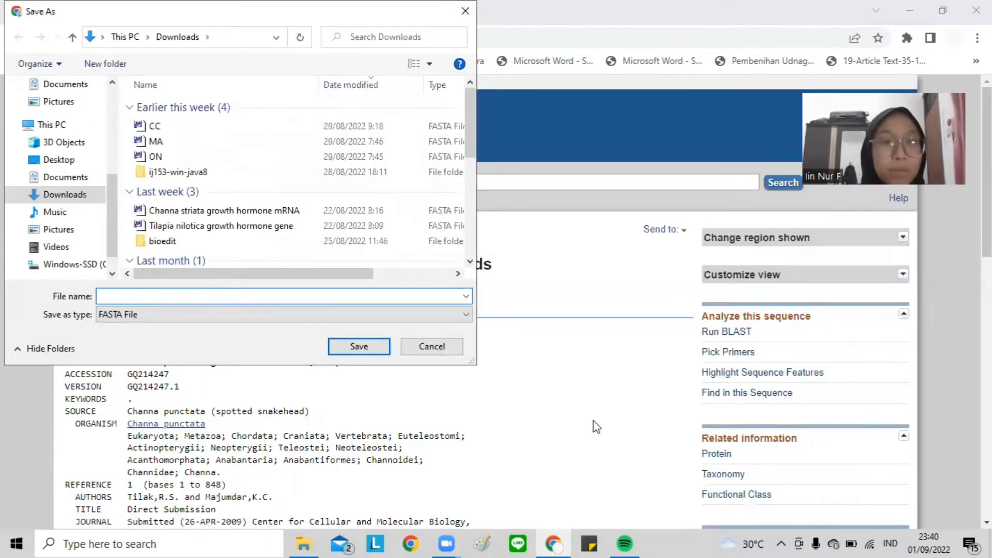
type("Chan")
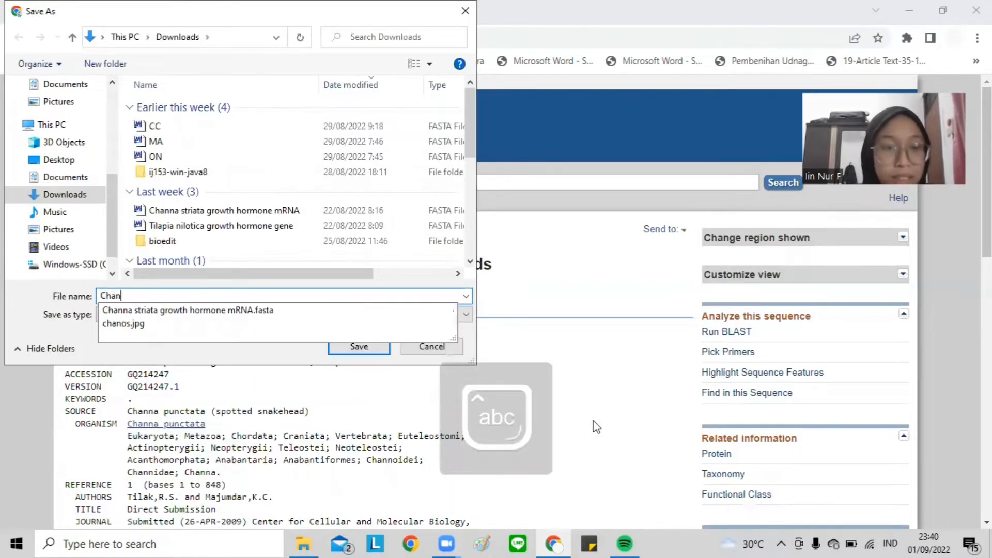
type("na punctata")
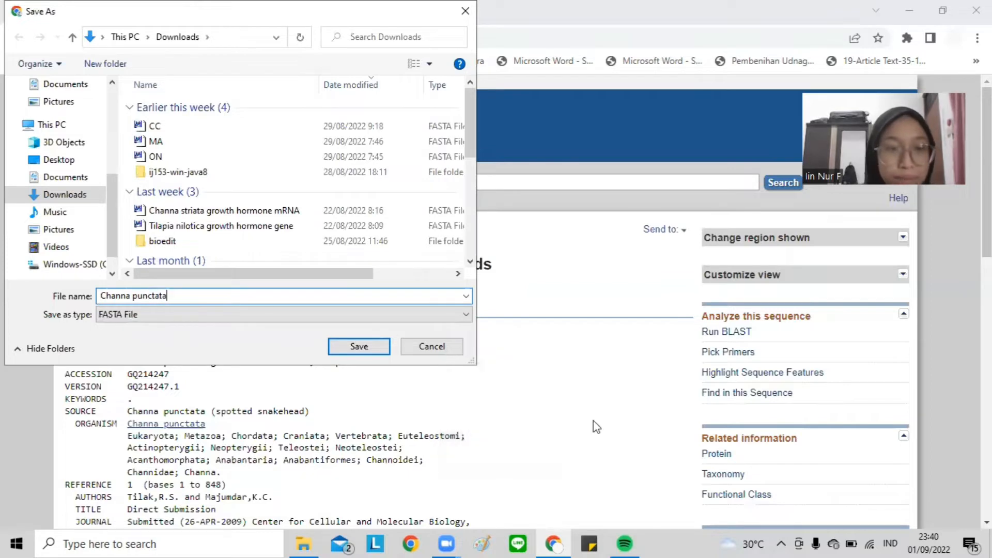
type(" gro")
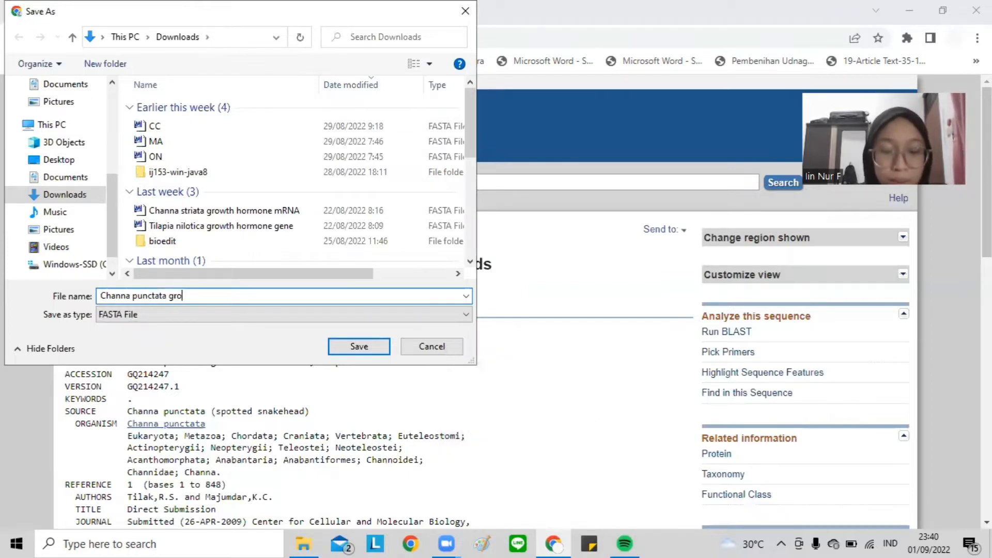
type("wth hormone")
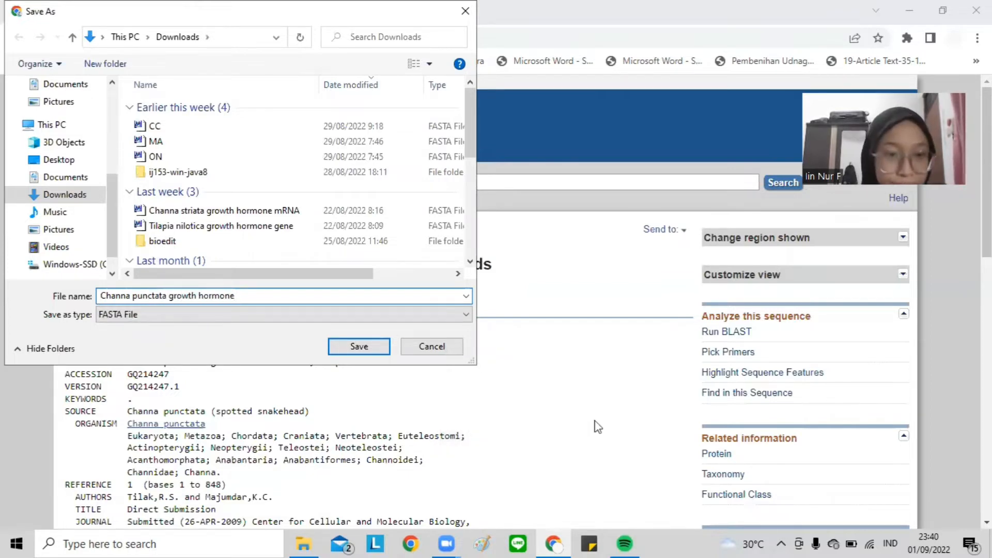
left_click(346, 346)
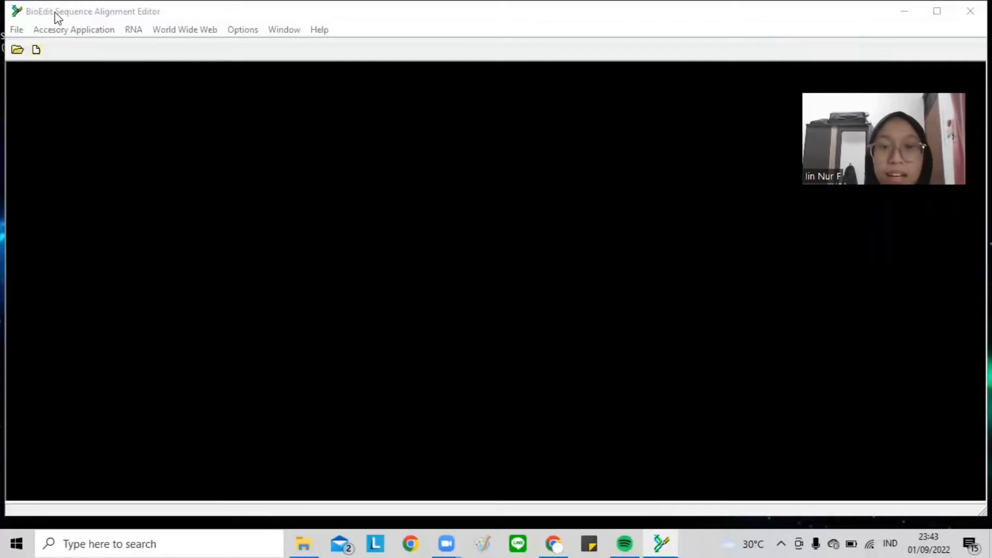
In BioEdit, open the Channa punctata growth hormone FASTA file from the Downloads folder
left_click(16, 30)
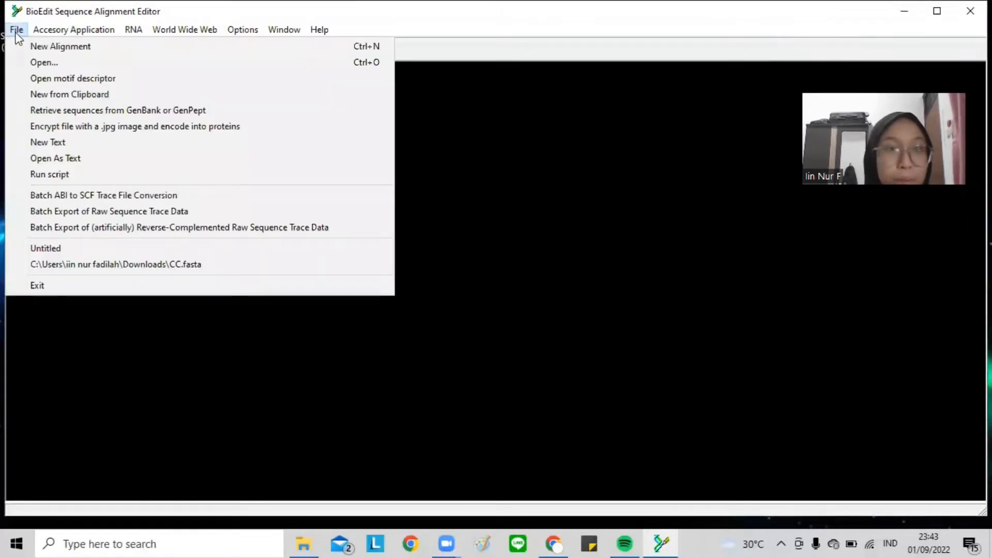
left_click(36, 59)
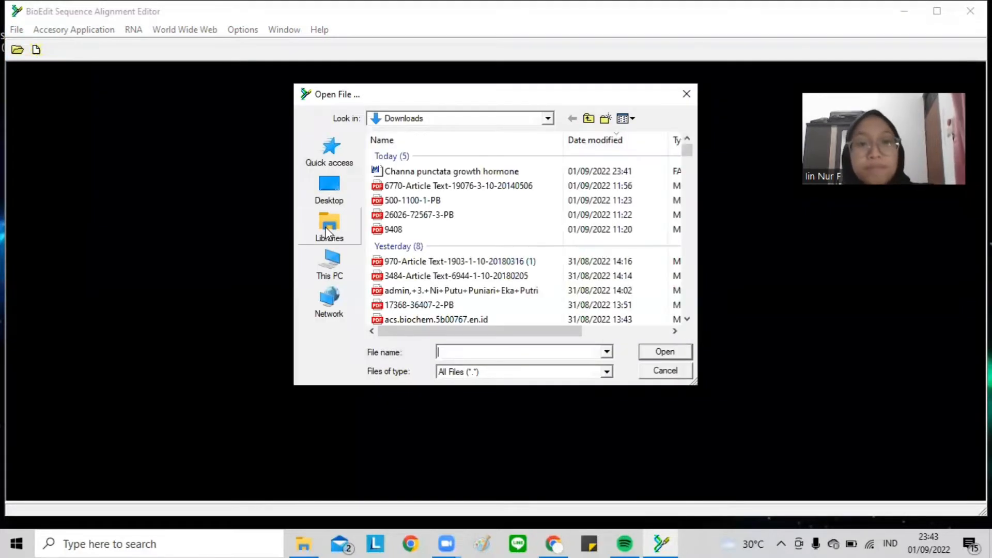
left_click(480, 171)
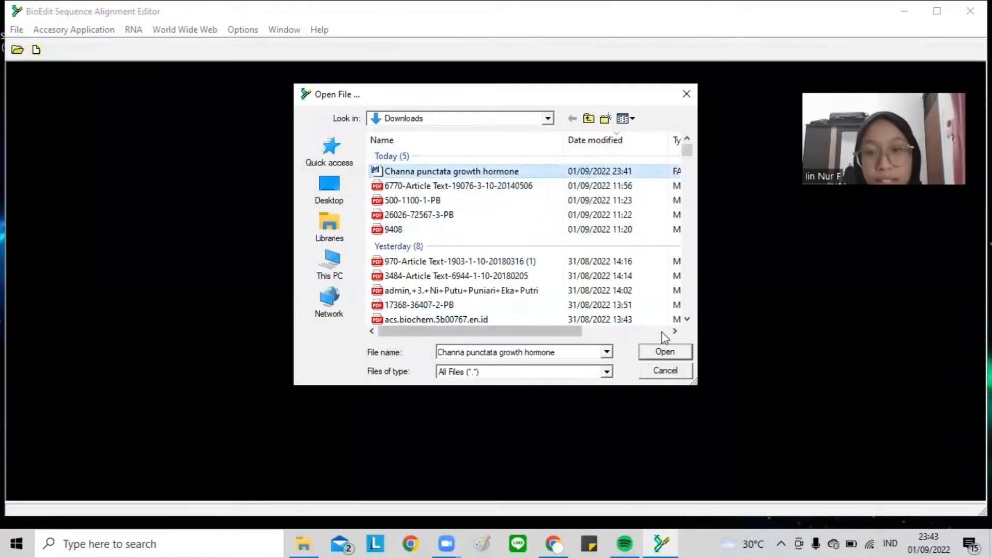
left_click(667, 352)
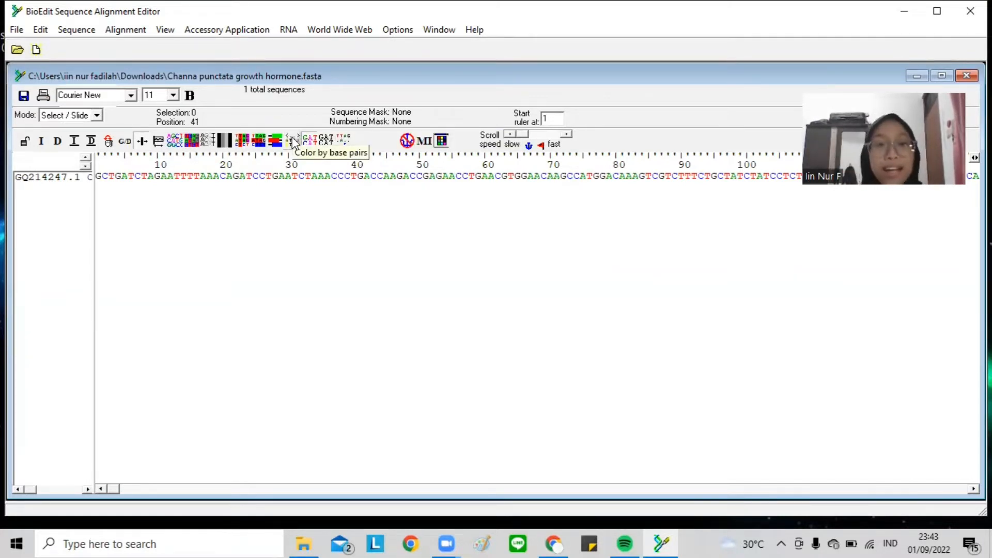
Shorten the sequence's name to "Channa punctata g" by removing the accession number and the trailing description, and apply the change
left_click(69, 181)
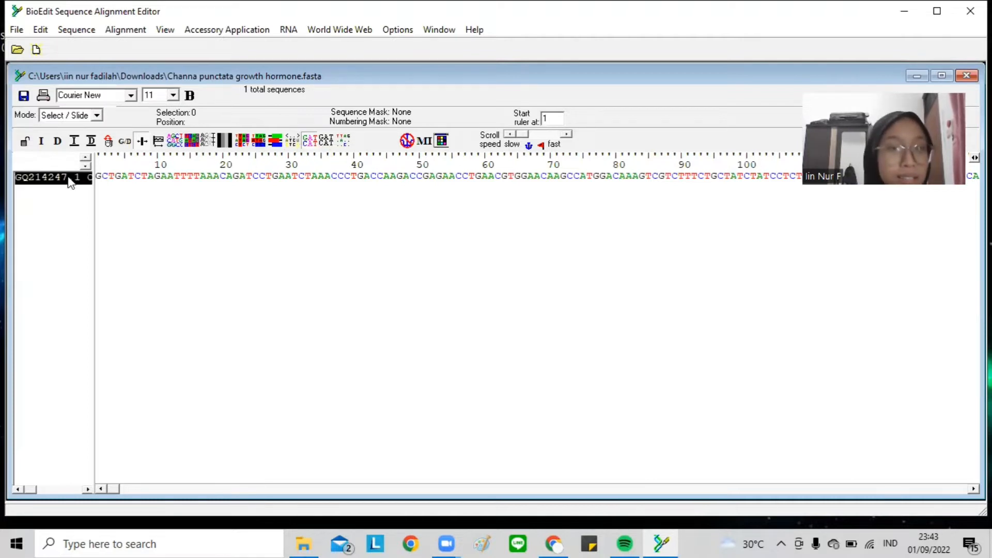
double_click(70, 180)
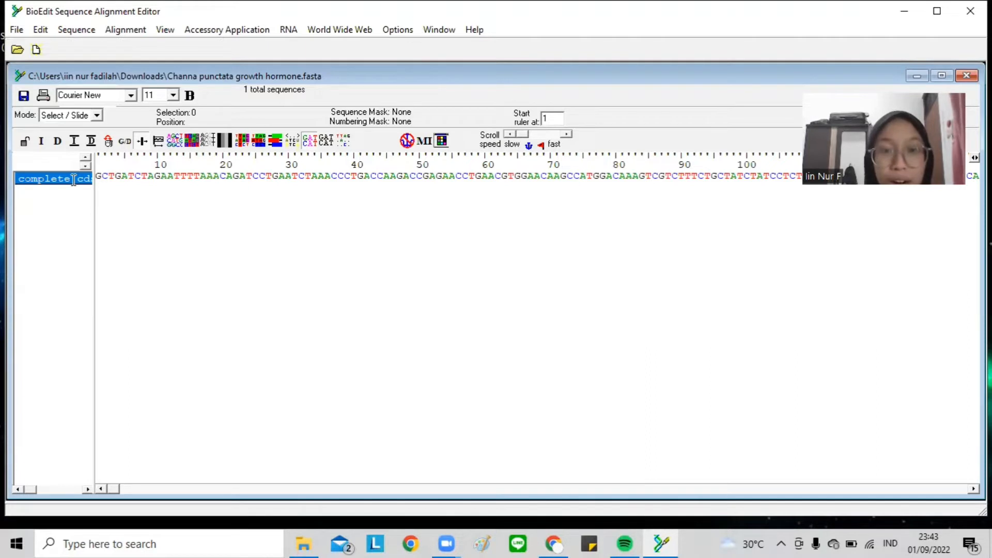
left_click(72, 187)
double_click(63, 179)
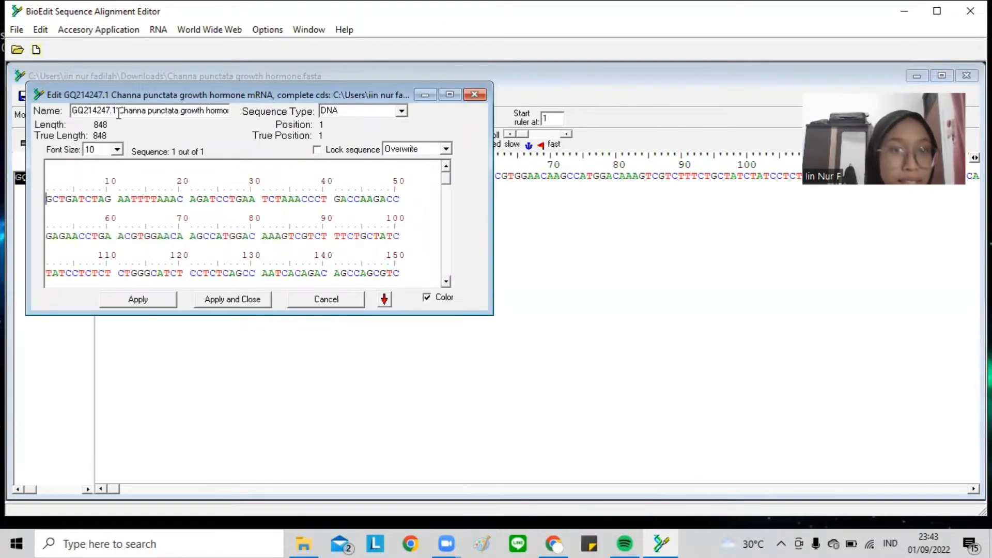
left_click_drag(118, 112, 64, 111)
key("BackSpace")
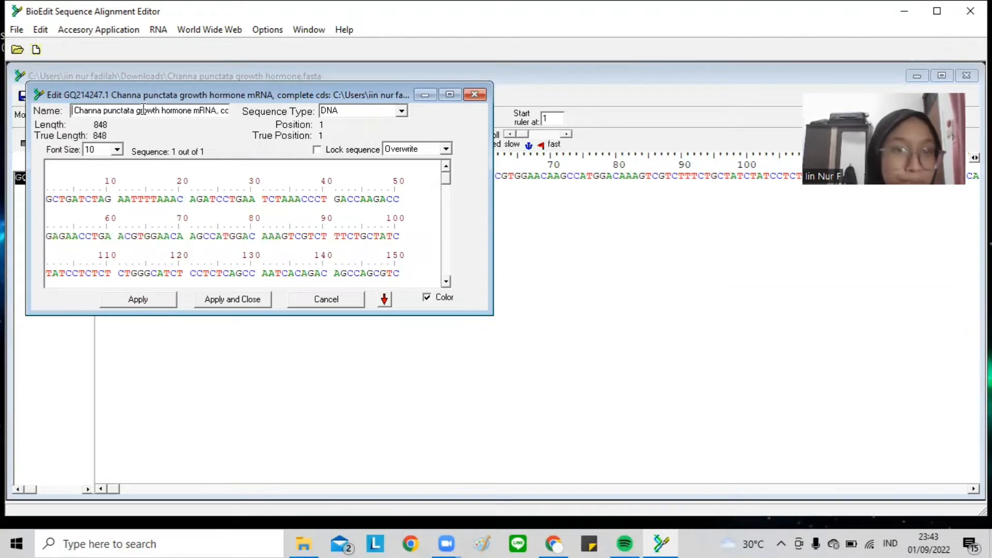
left_click_drag(139, 111, 323, 76)
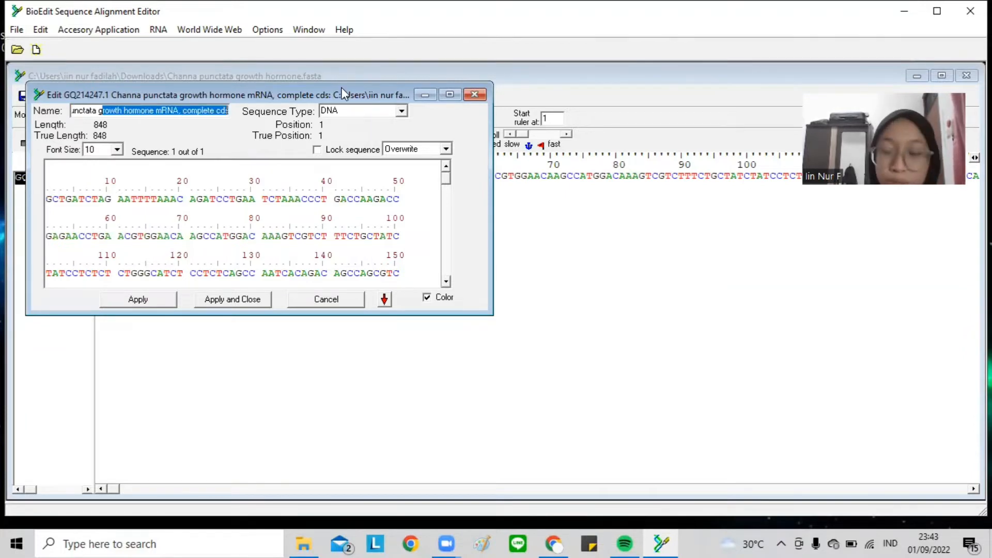
key("BackSpace")
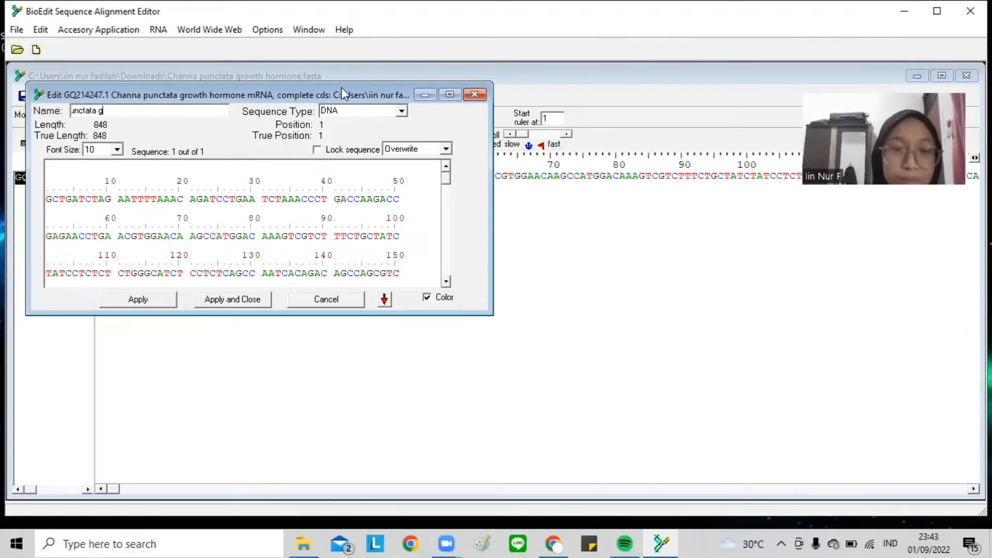
left_click(249, 299)
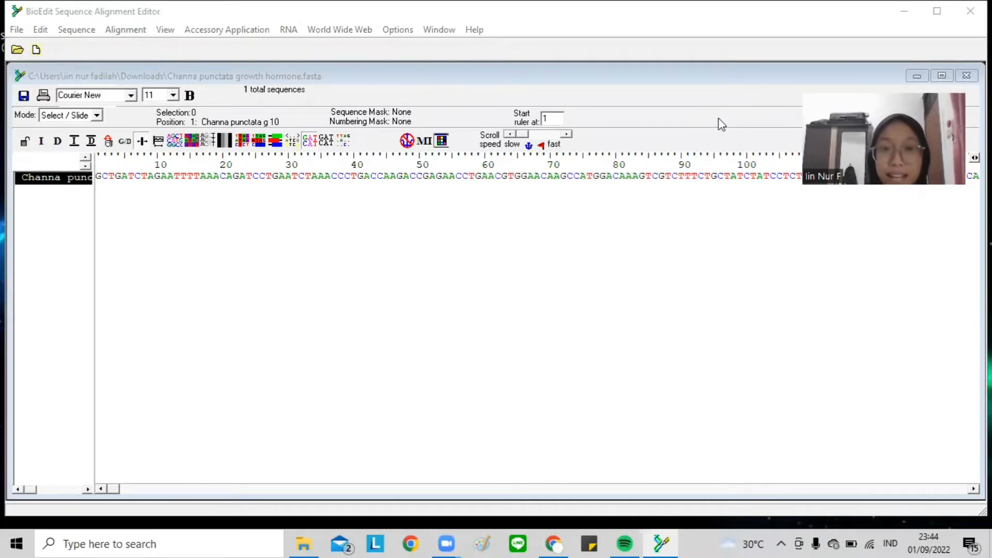
Turn on identity and similarity shading for the sequence and show it in a maximized Graphic View
left_click(246, 147)
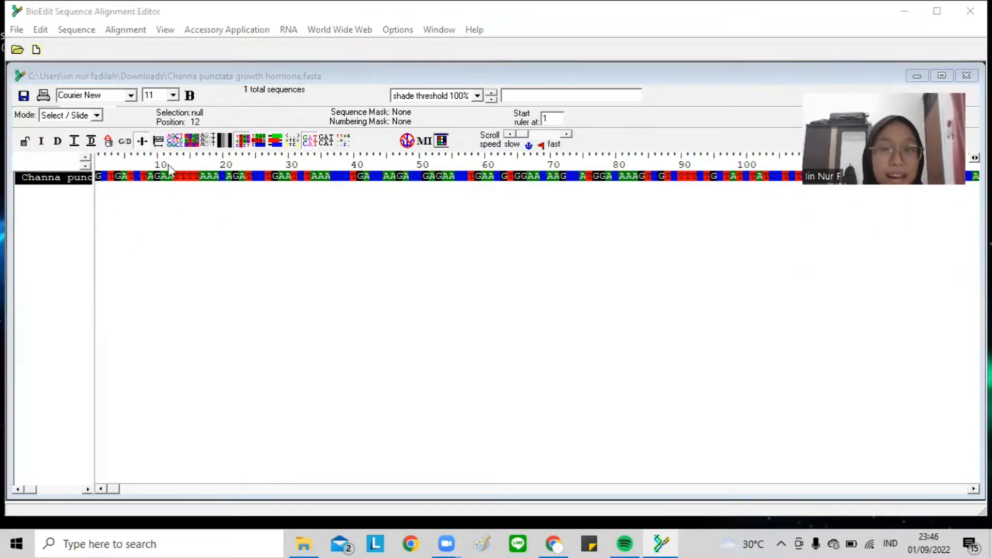
left_click(16, 30)
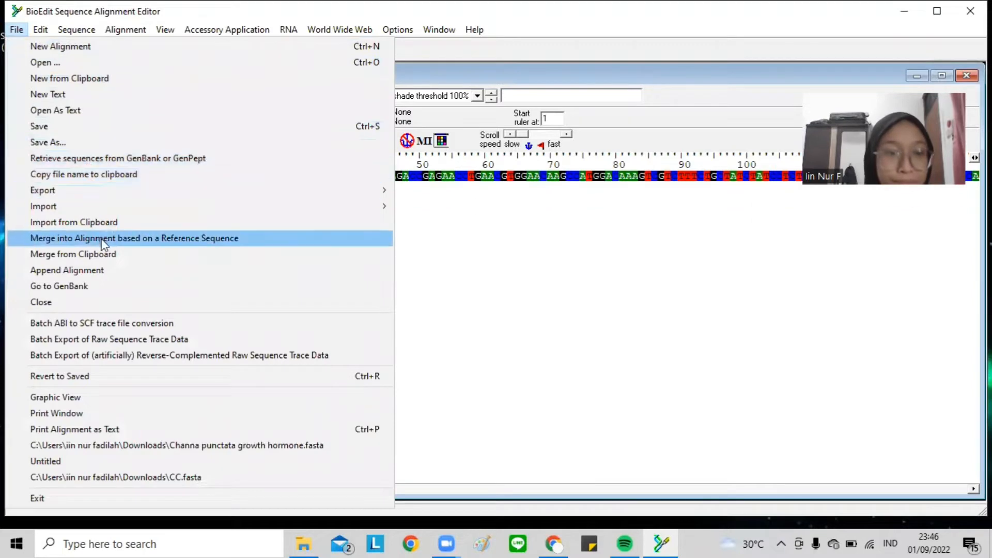
left_click(64, 403)
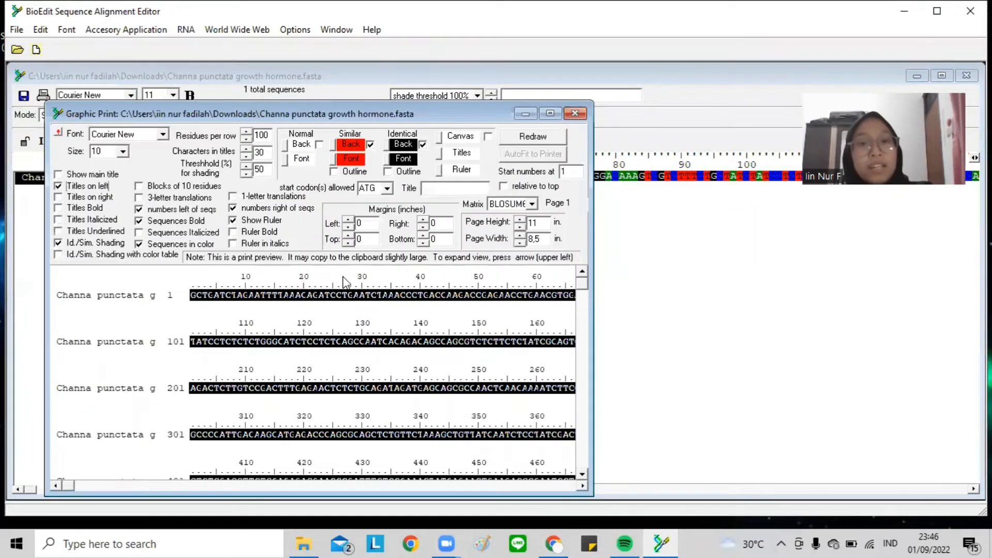
left_click(550, 114)
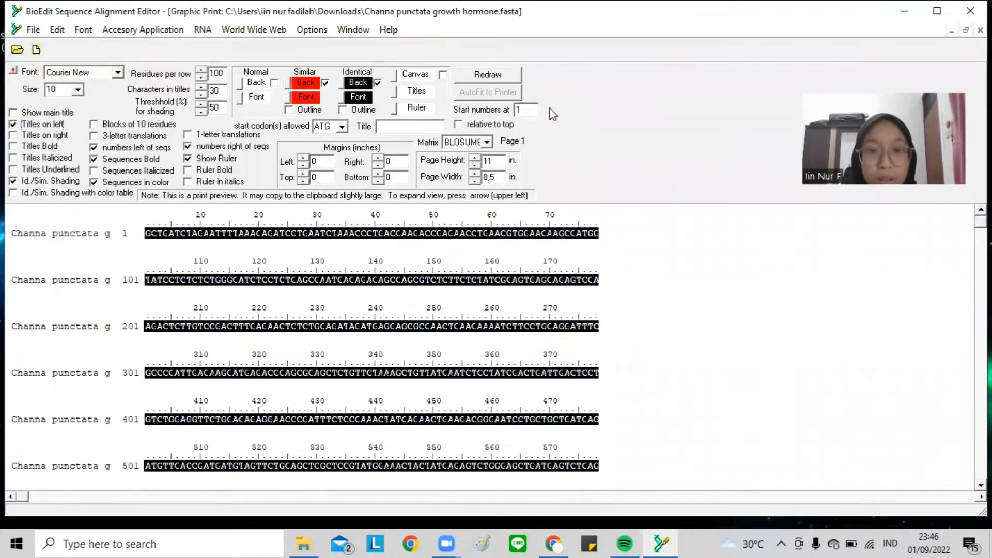
Set the page width to 15 inches and redraw the sequence graphic
left_click(497, 178)
key("BackSpace")
key("BackSpace")
key("BackSpace")
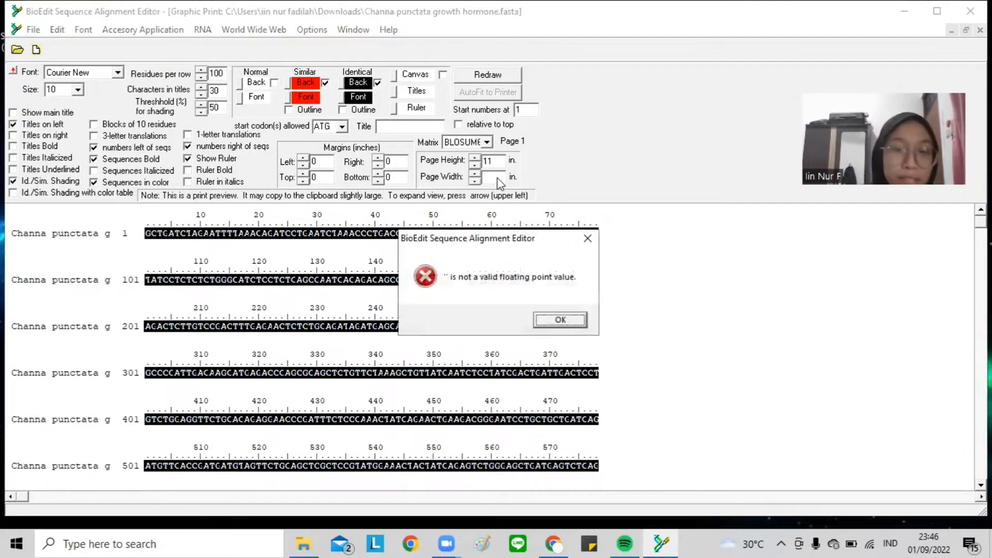
left_click(560, 320)
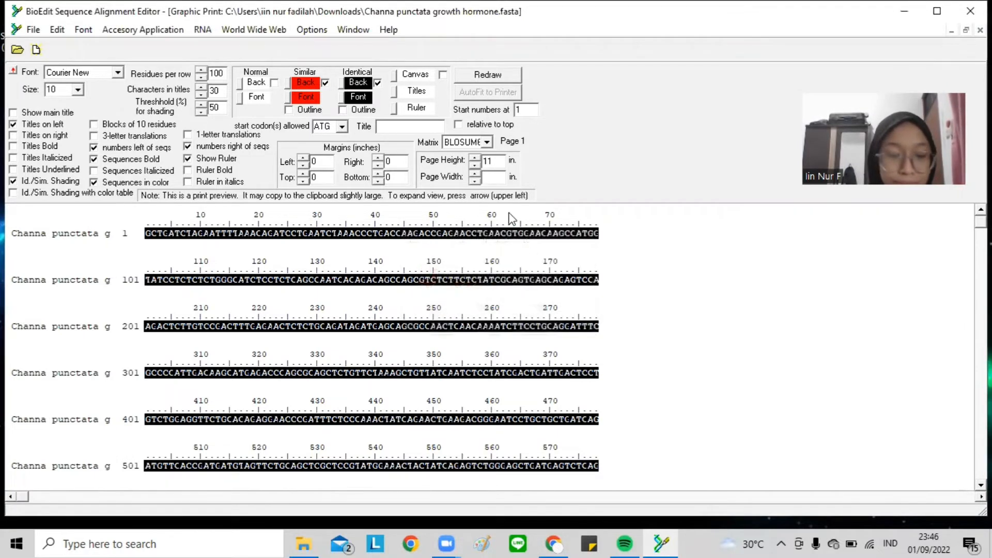
type("15")
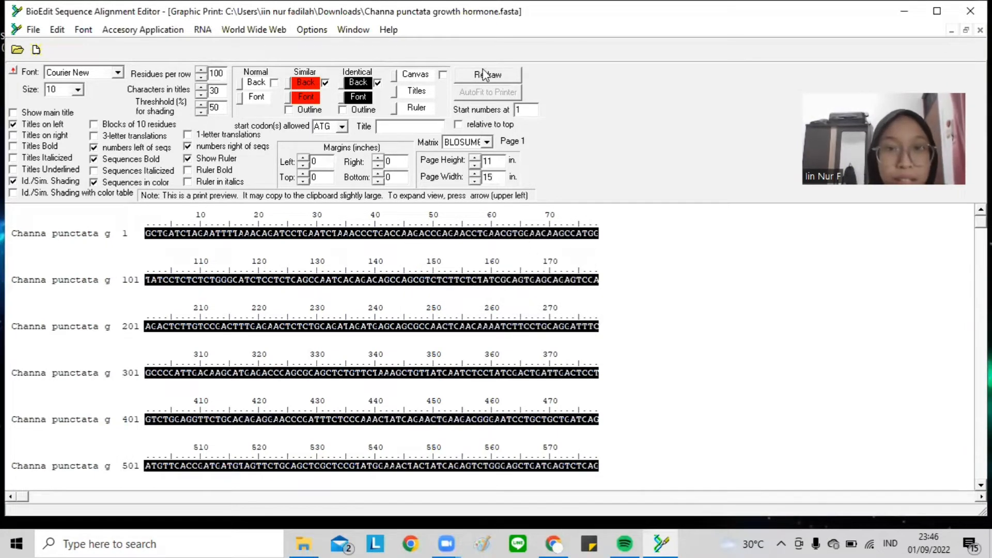
left_click(485, 77)
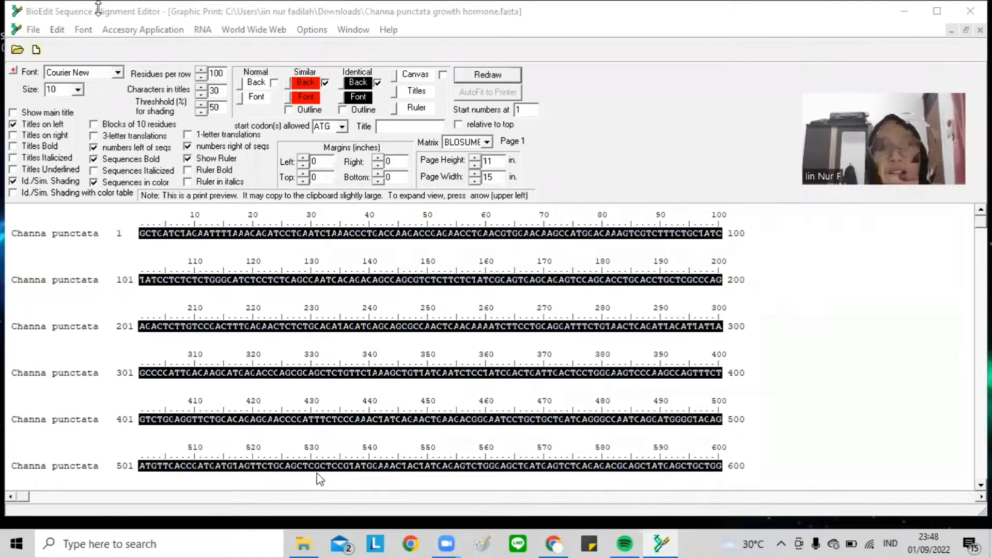
In File Explorer, create a new text document named "Channa punctata" in the BIOTEK folder
left_click(303, 543)
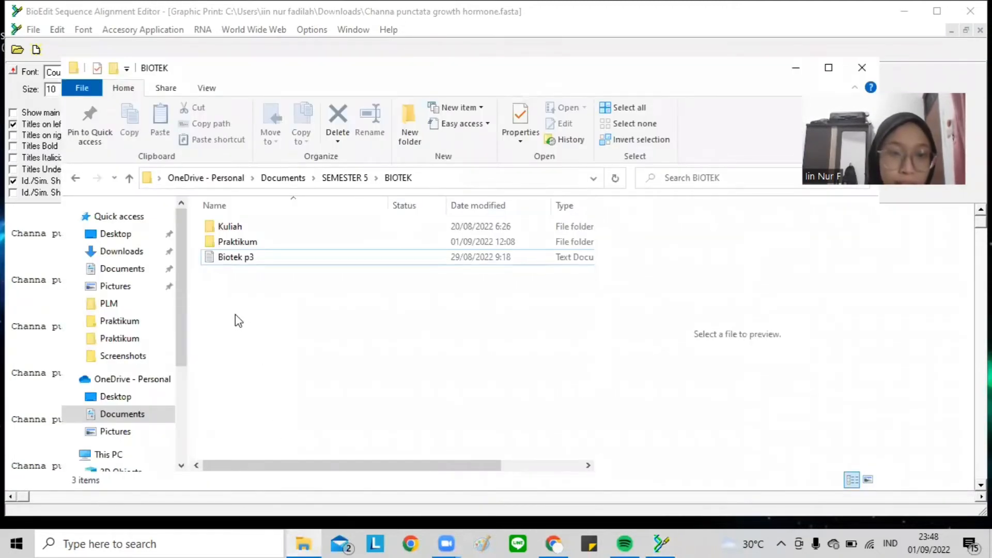
right_click(236, 315)
mouse_move(300, 489)
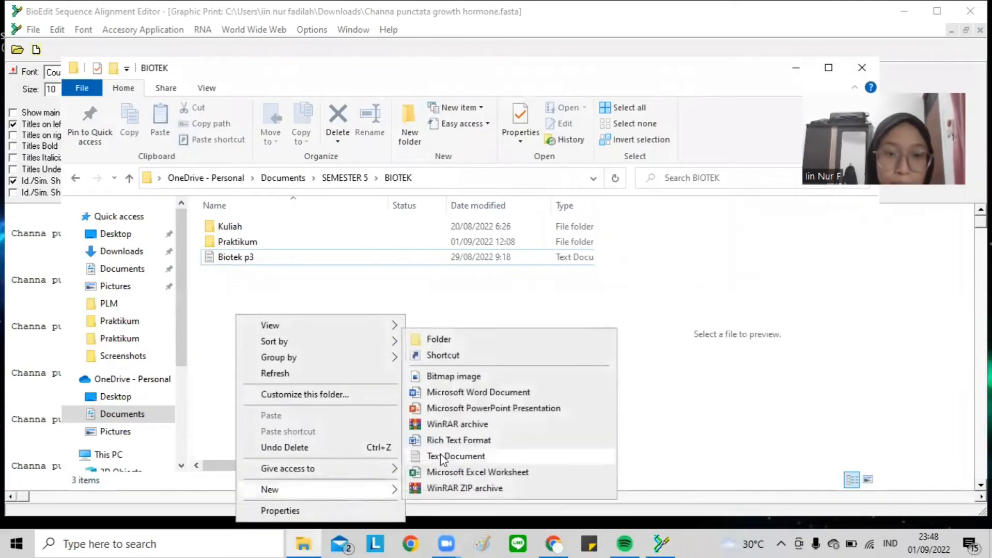
left_click(457, 456)
key("BackSpace")
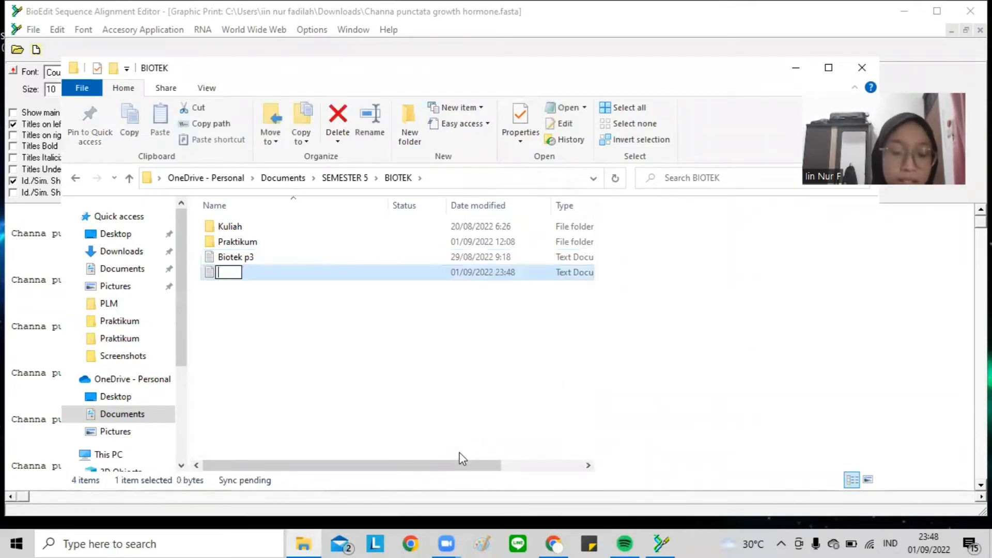
key("Caps_Lock")
type("C")
key("Caps_Lock")
type("h")
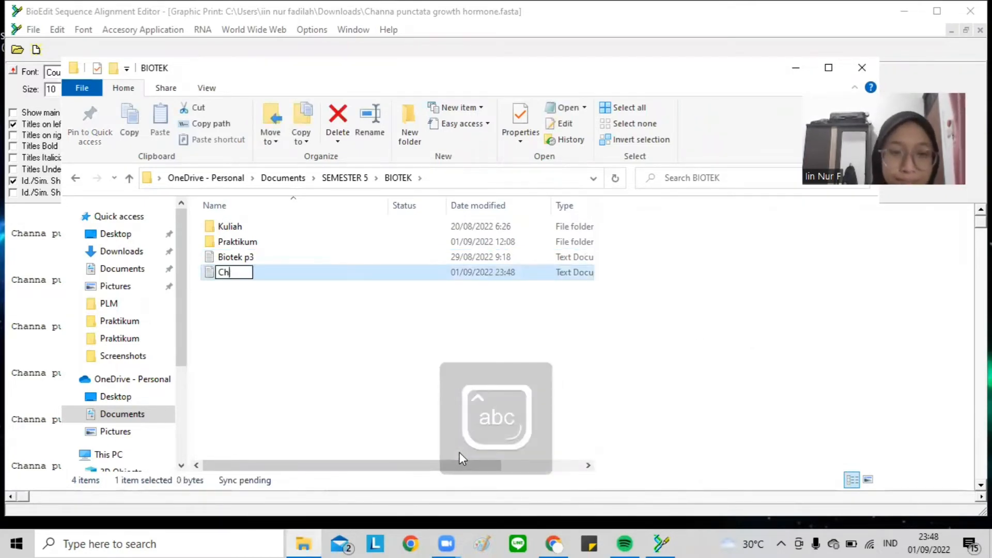
type("anna punctta")
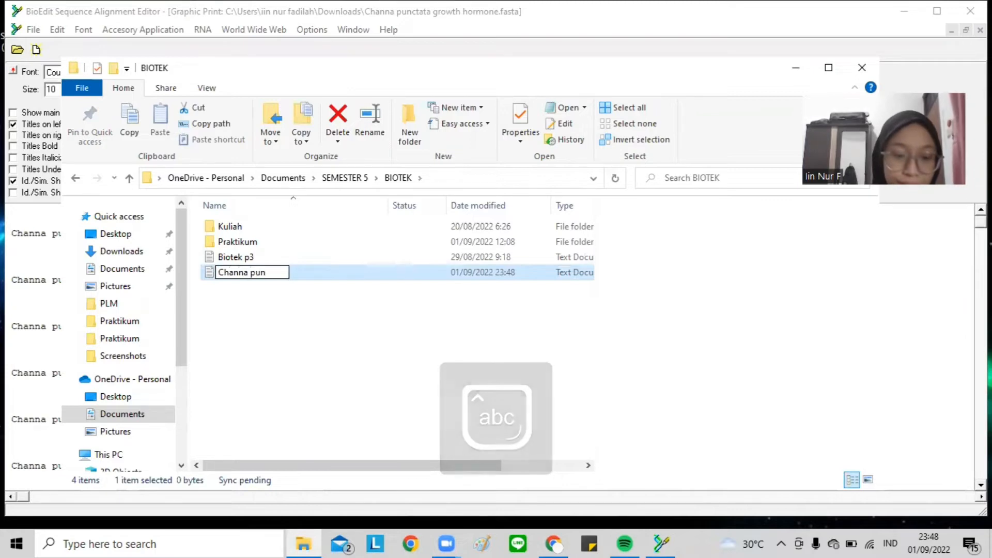
key("BackSpace")
key("BackSpace")
type("ata")
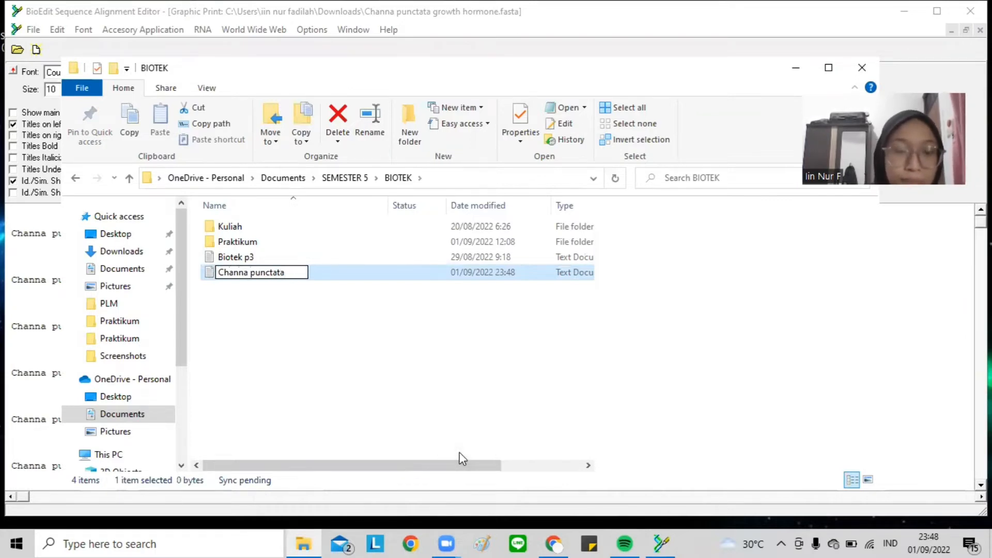
key("Return")
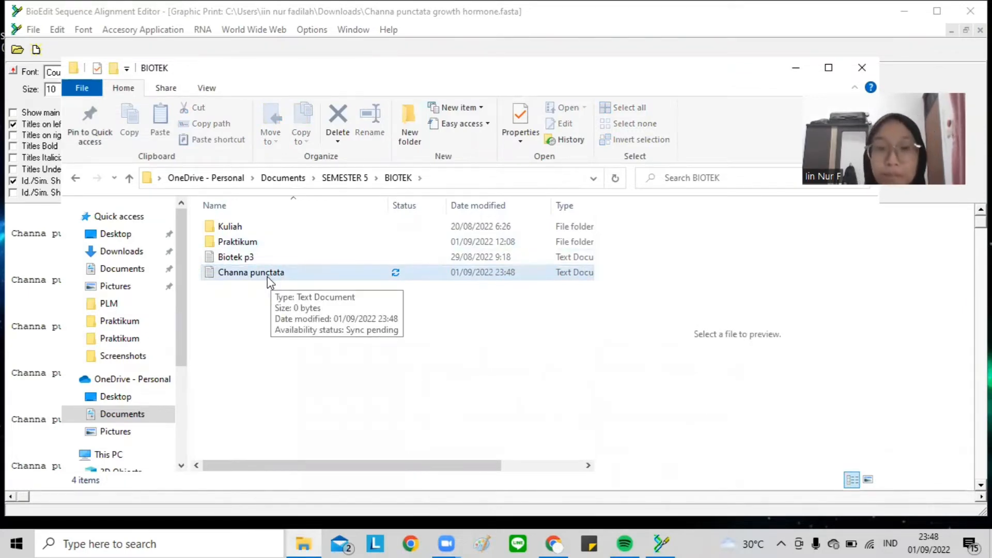
Open the Channa punctata text document in Notepad and minimize the File Explorer window
left_click(268, 277)
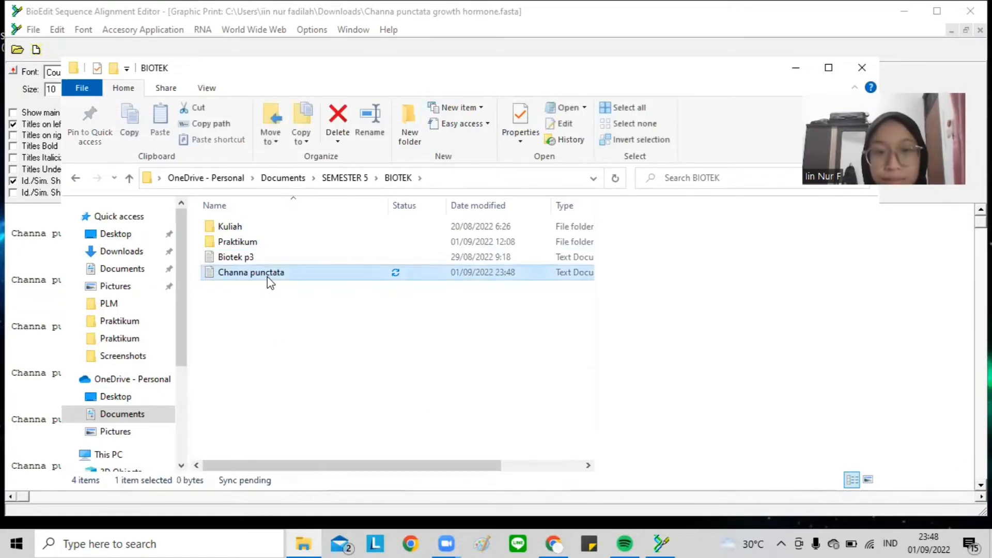
double_click(267, 277)
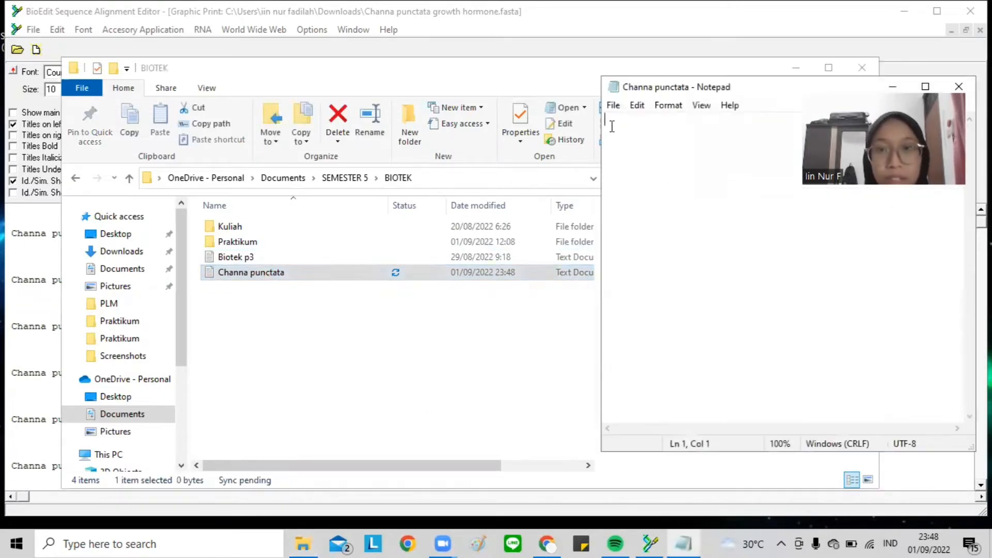
left_click(796, 68)
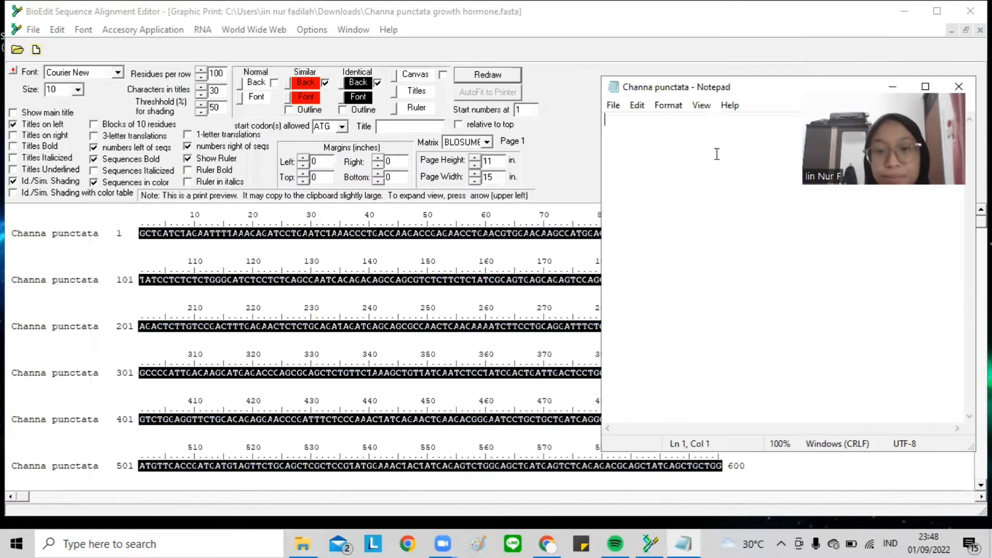
Write the heading "Forward:" with the primer "1. 115- GCA TCT CCT CTC AGC CAA TCA CAG-138" on the line below it
type("F")
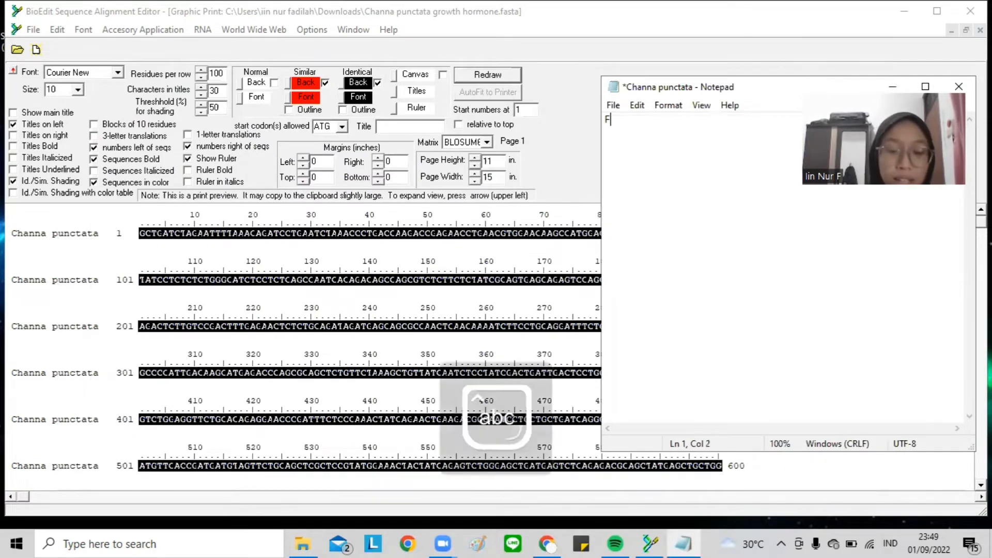
type("orward:")
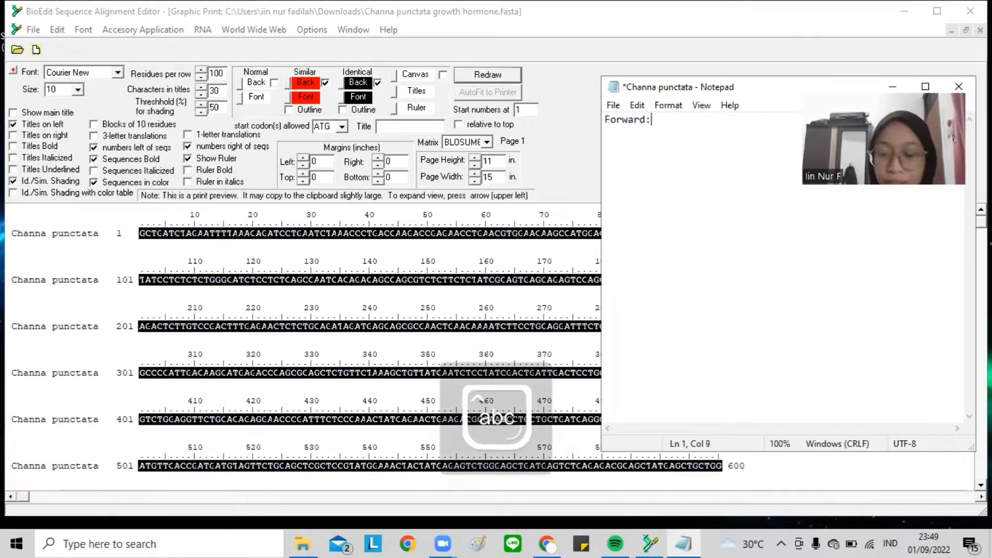
key("Return")
type("1.")
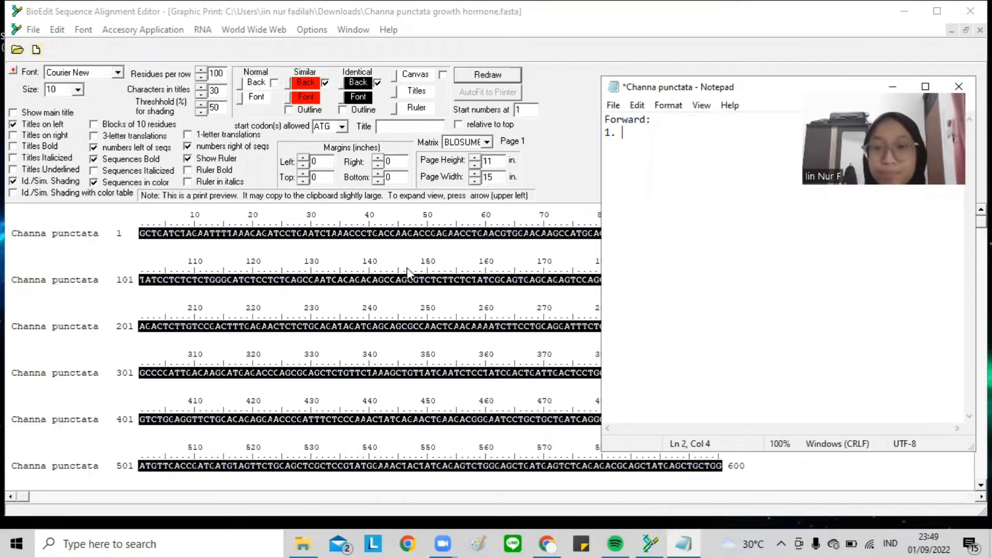
type("115-")
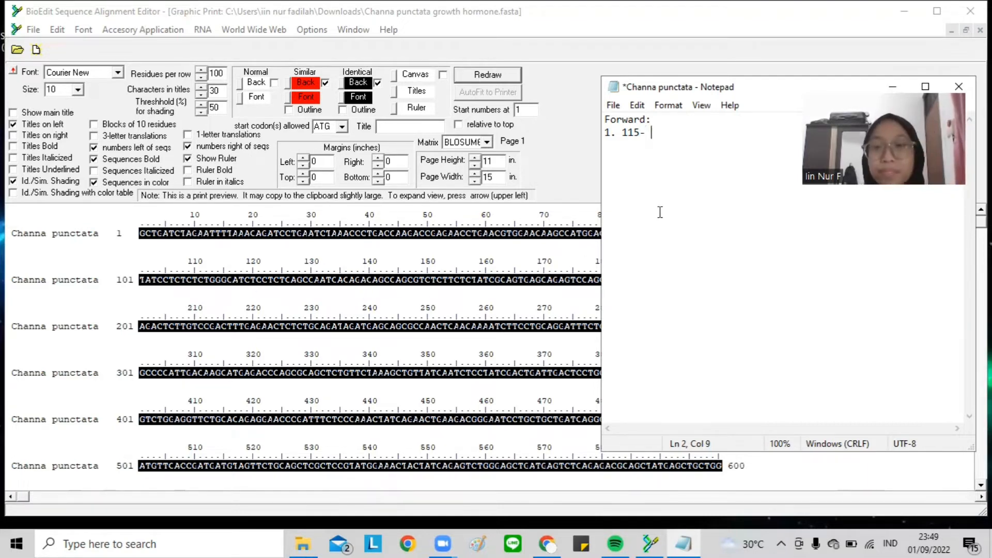
key("Caps_Lock")
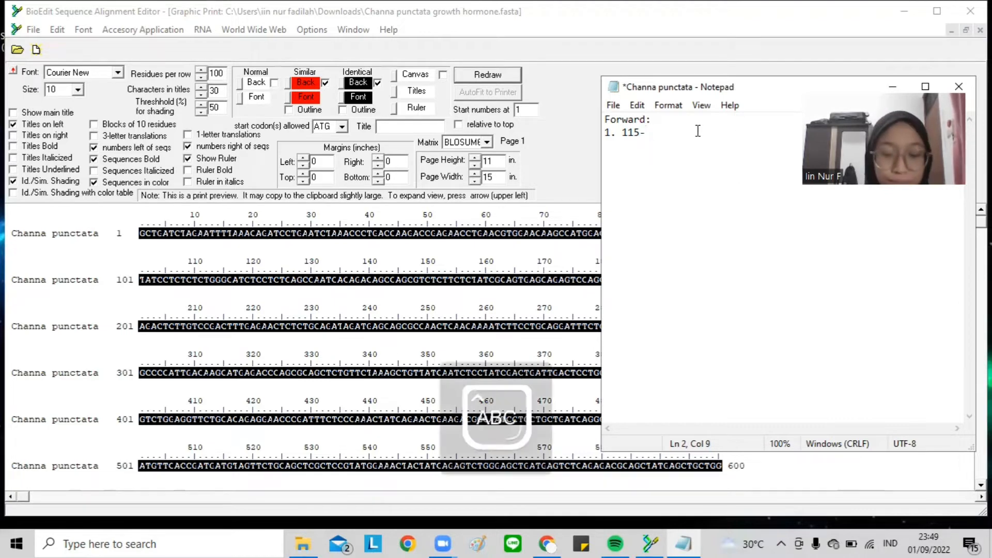
type("GCA T")
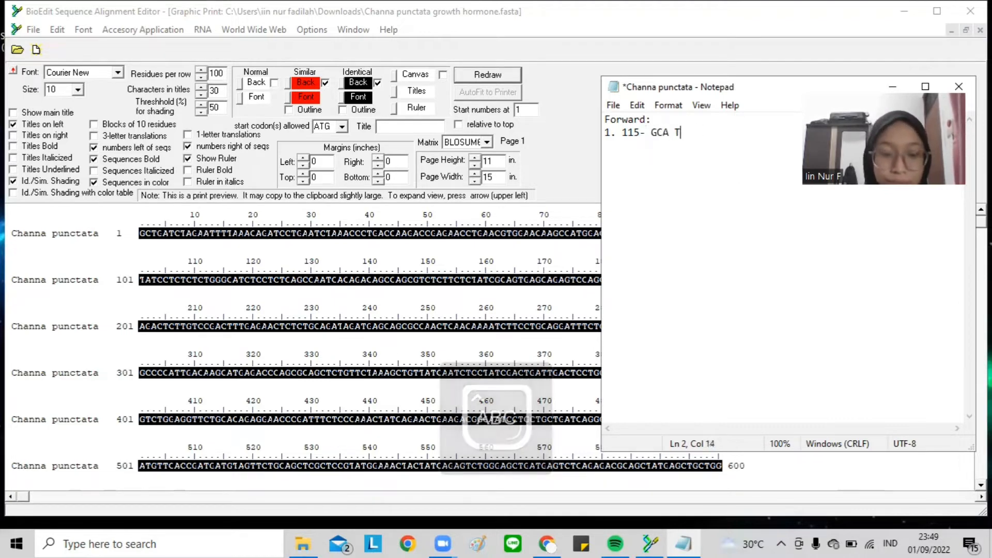
type("CT CCT ")
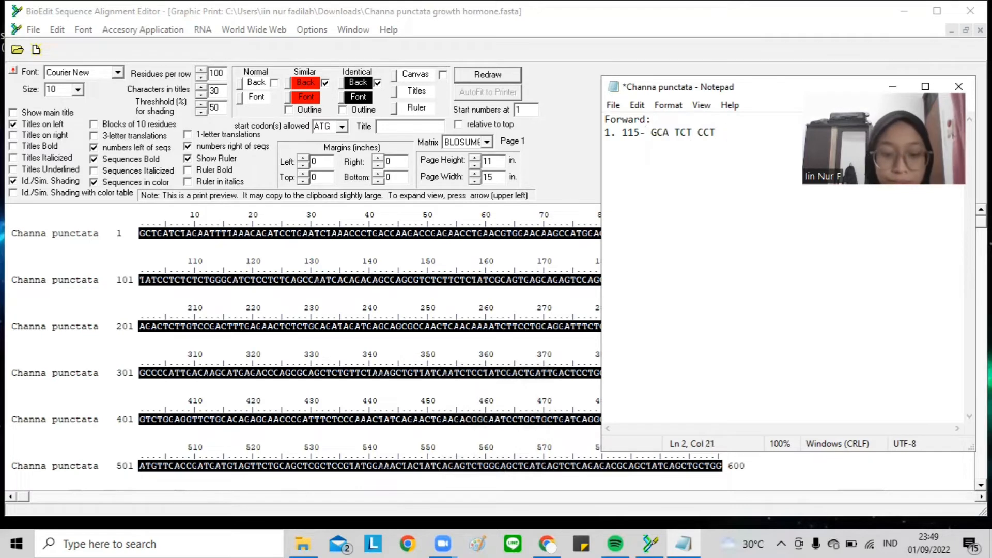
type("CTC AGC")
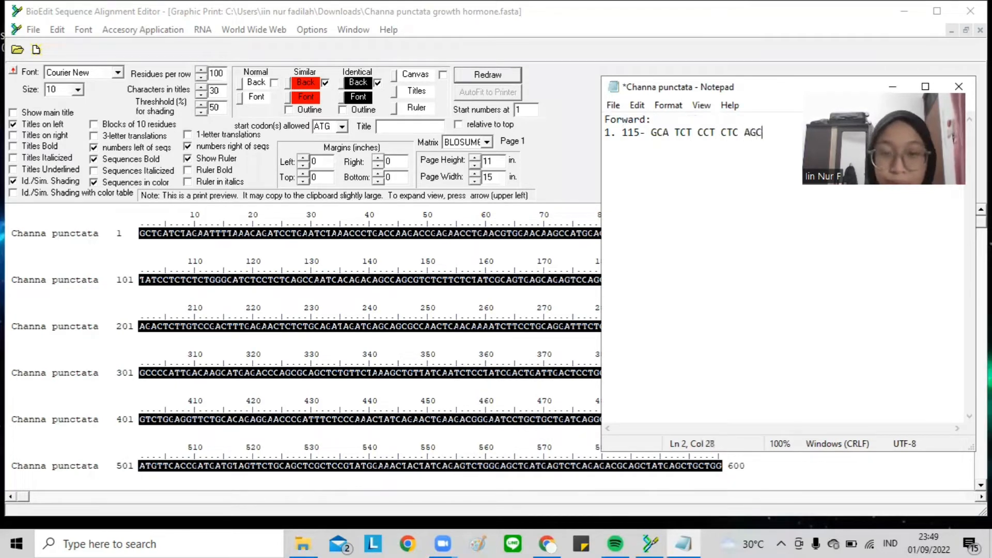
type(" CAA TCA CAG")
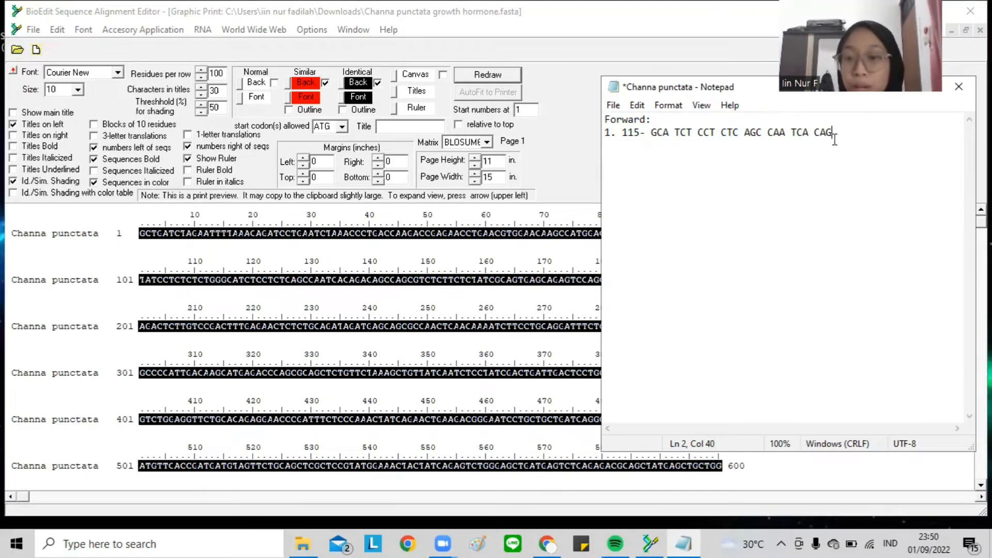
type("-")
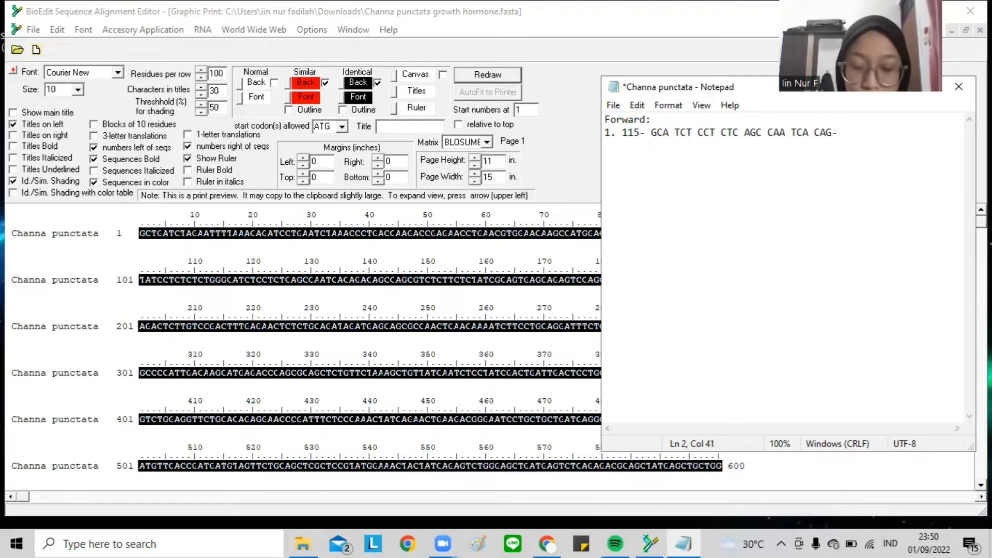
type("138")
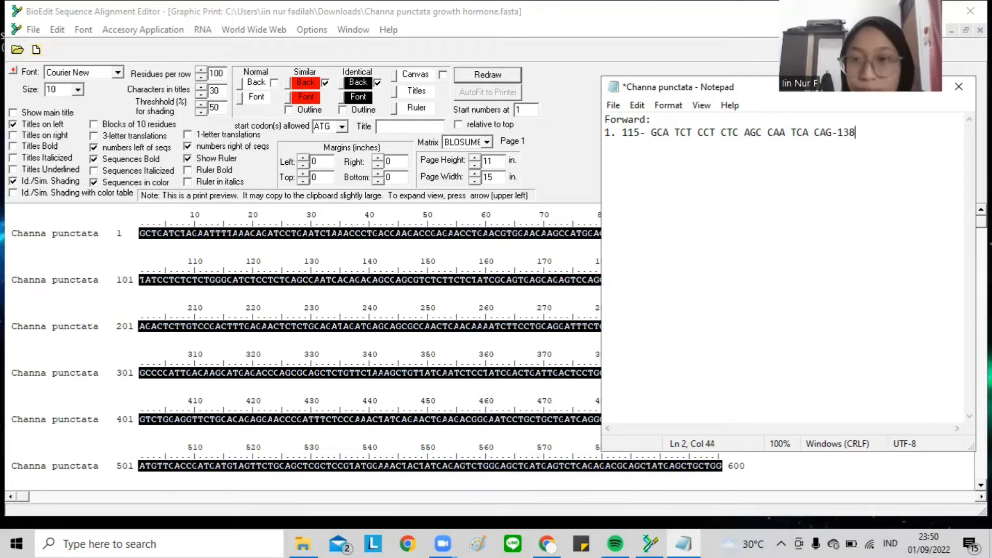
Leave a blank line, add the heading "Reverse" and start a numbered line with "1." below it
key("Return")
key("Return")
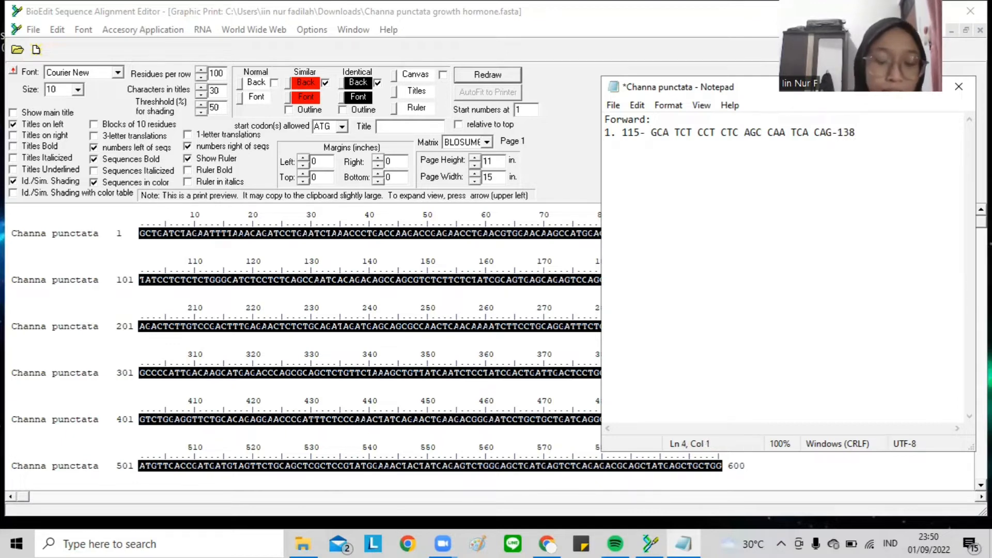
type("R")
key("Caps_Lock")
type("everse")
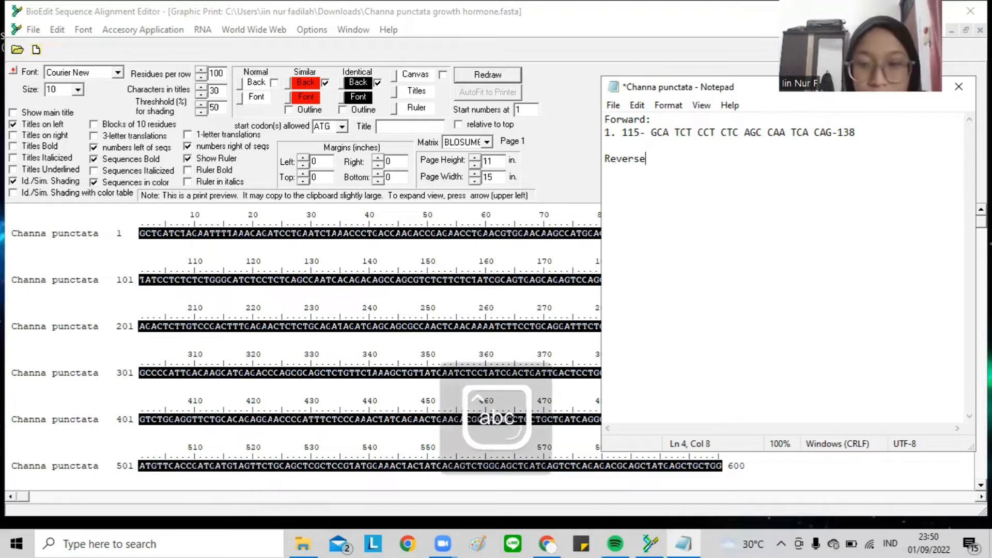
key("Return")
type("1.")
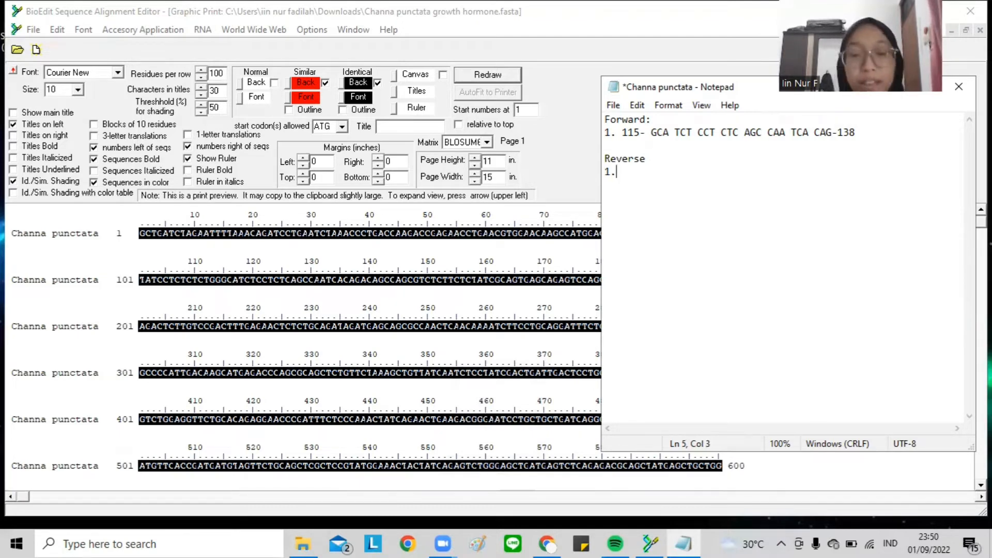
Complete the first Reverse entry in the Notepad note as "1.422- GAA CCC GAT TTC TCC CAA ACT ATC-445"
left_click_drag(981, 221, 980, 270)
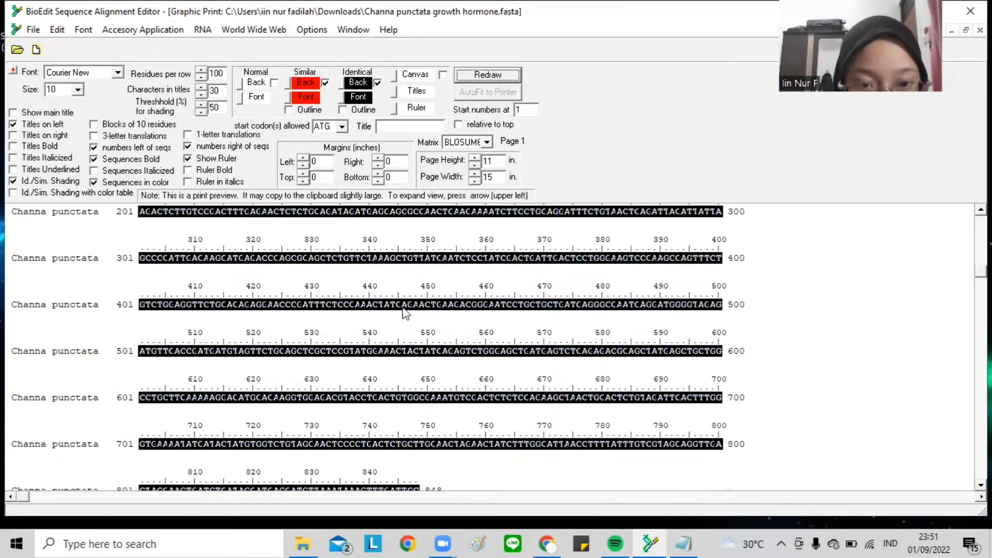
left_click(683, 543)
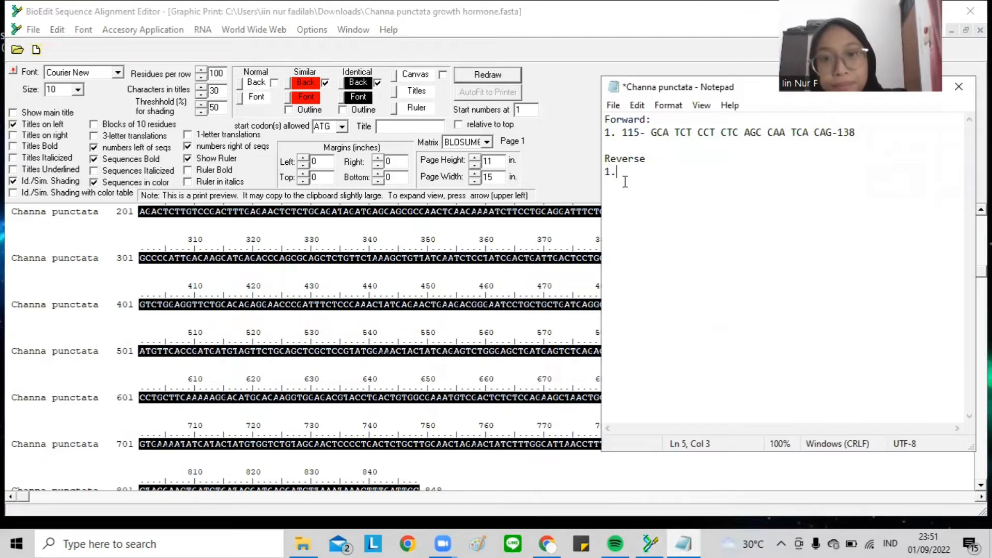
type("422-")
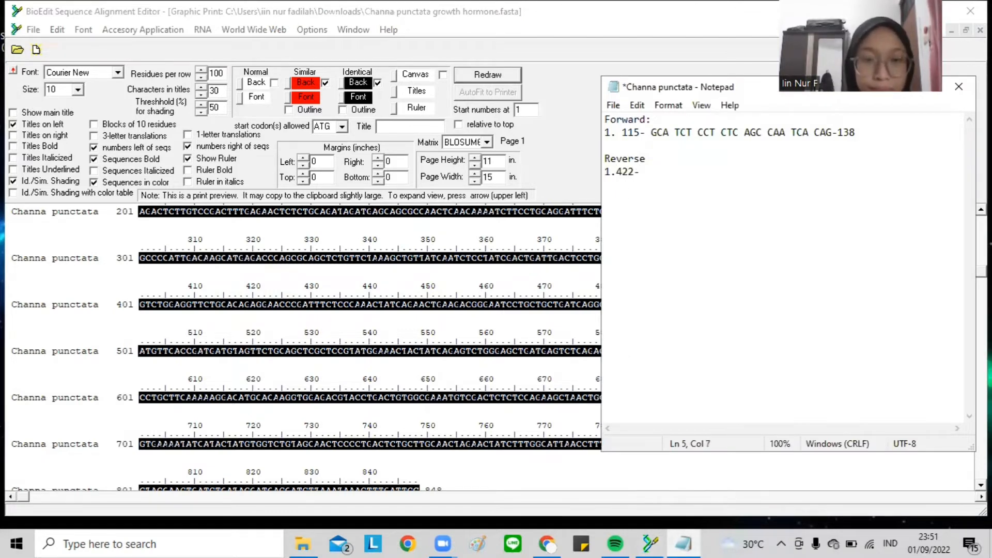
key("Caps_Lock")
type("GAA C")
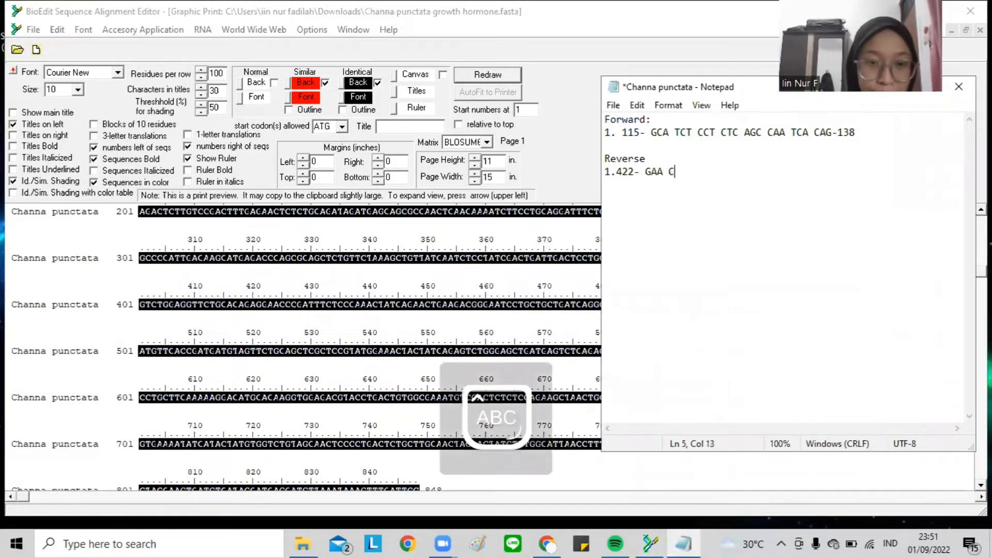
type("CC GAT TTC")
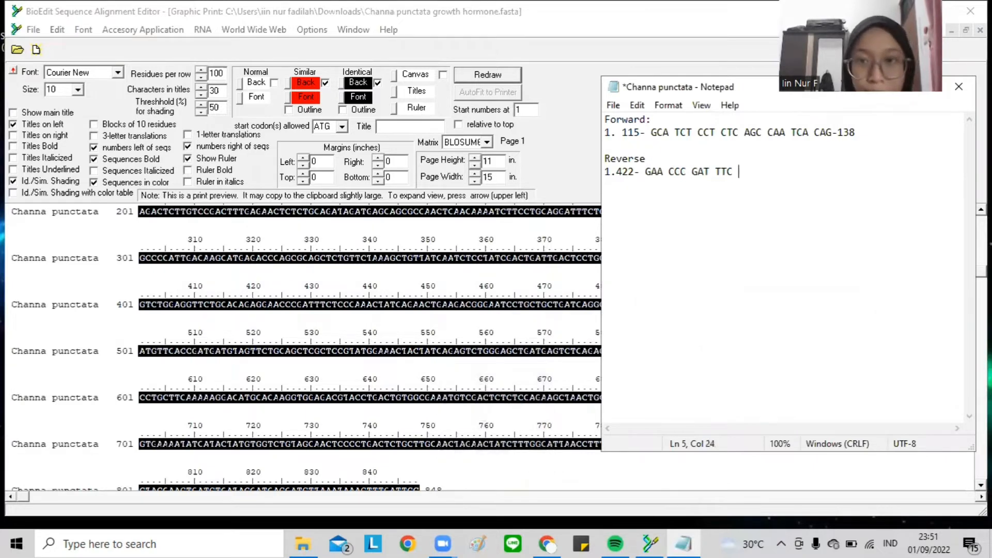
type(" TCC CAA ")
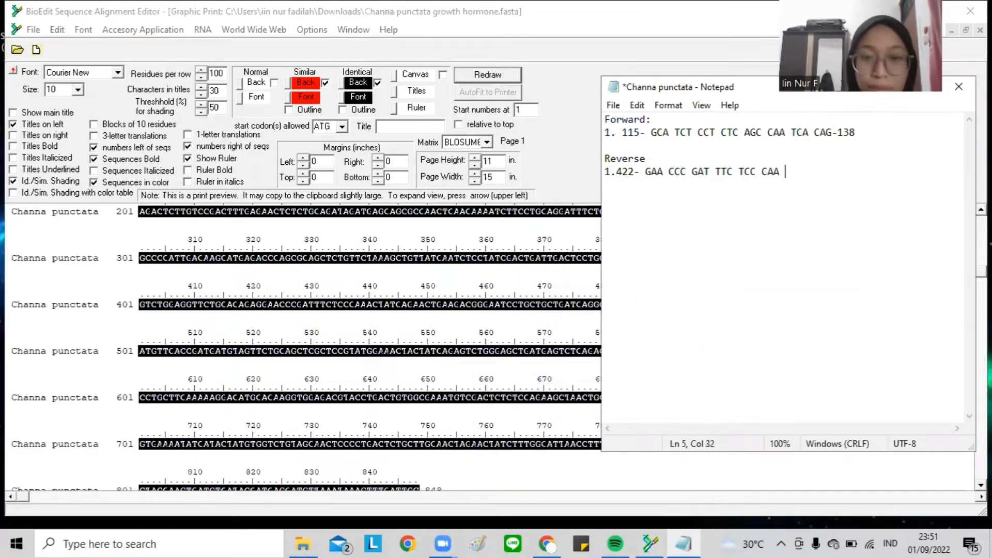
type("AST ATC")
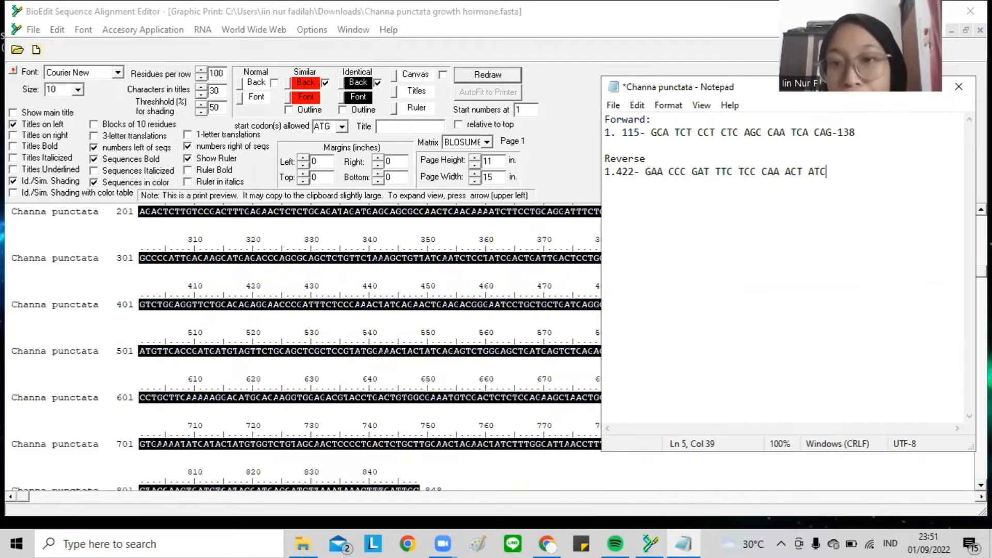
type("-")
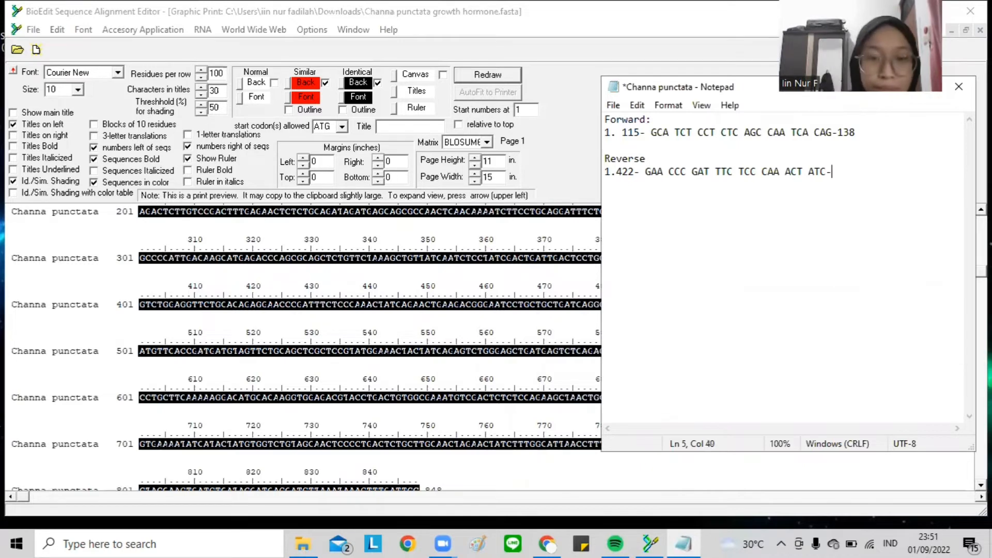
type("445")
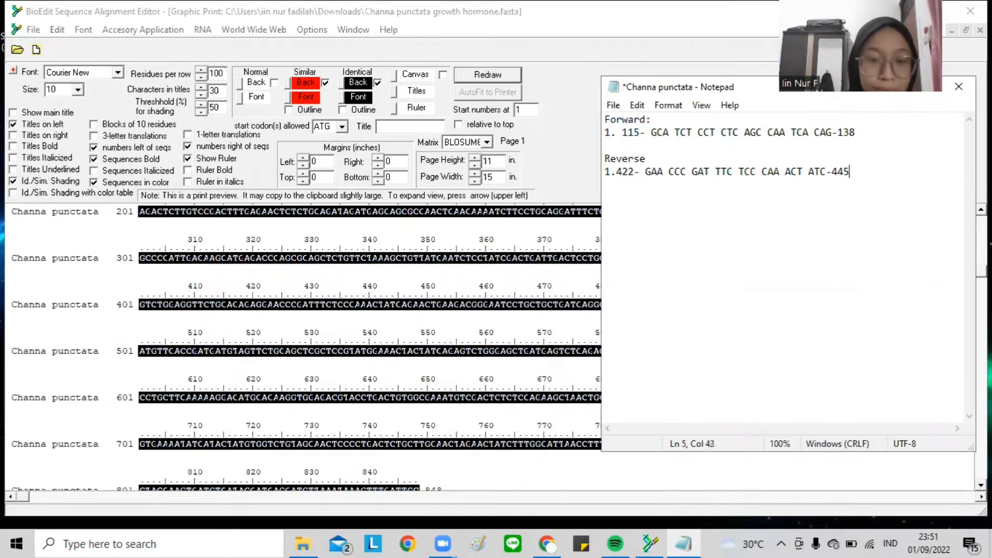
key("Caps_Lock")
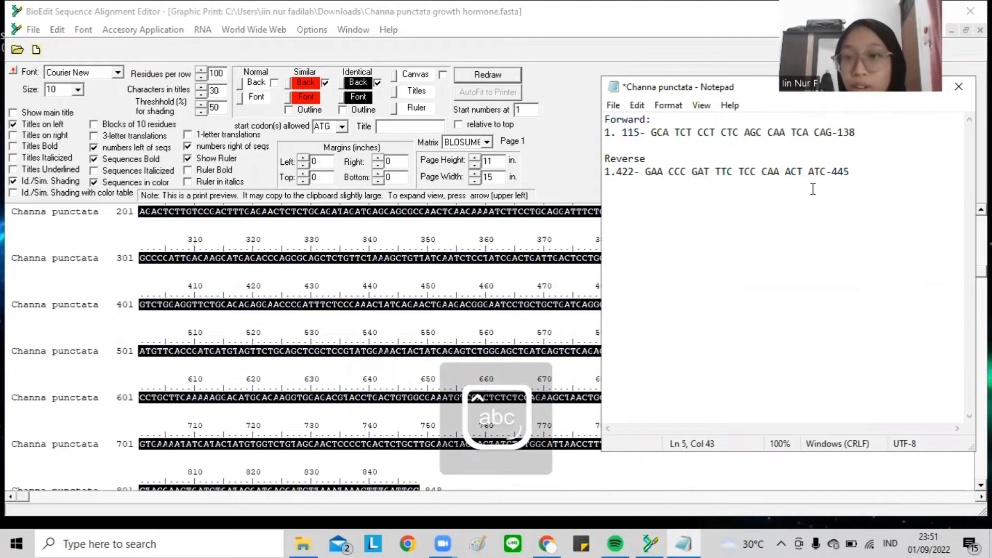
Add the reversed sequence "CTA TCA AAC CCT CTT TAG CCC AAG" on the line below, aligned under the reverse primer
key("Return")
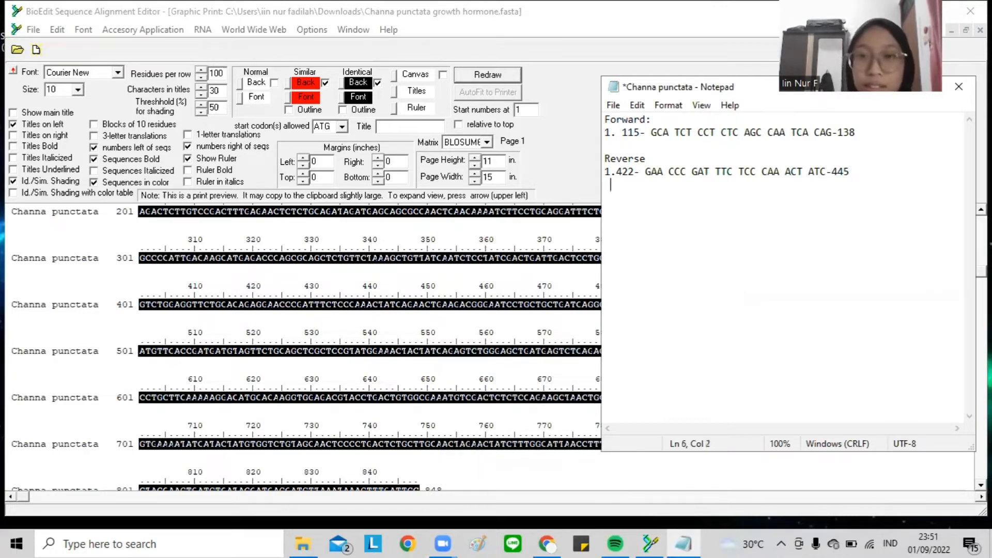
key("Caps_Lock")
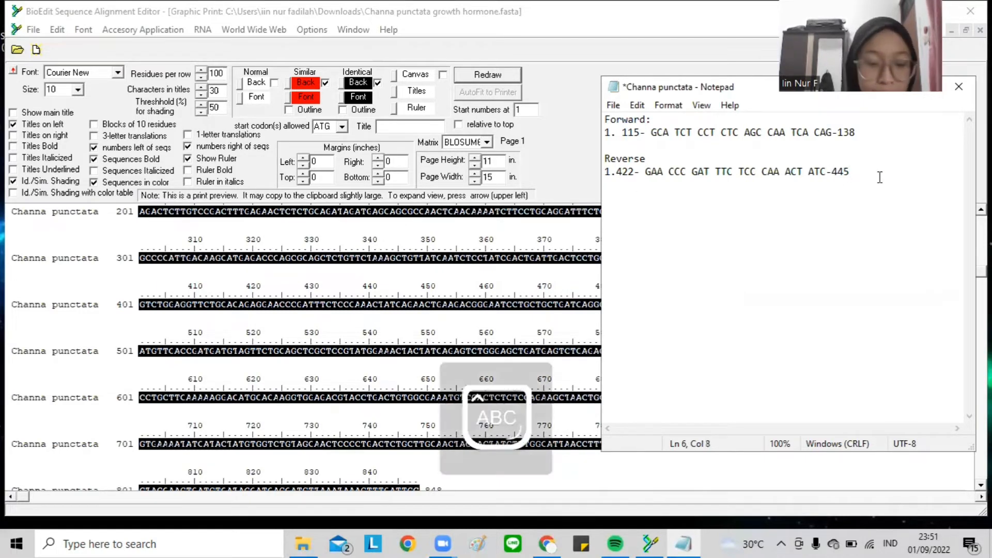
type("CTA TCA AAC CCT")
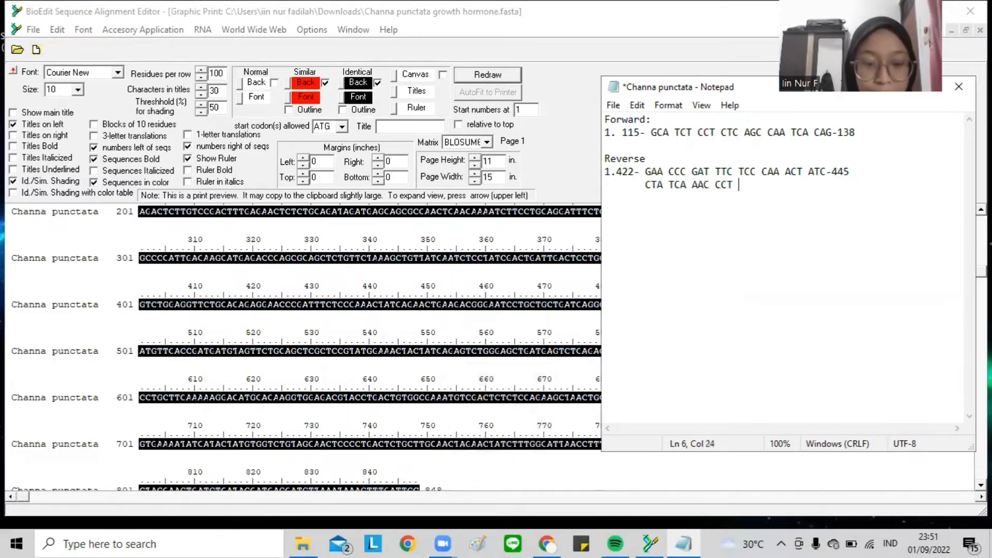
type(" CTT TAG")
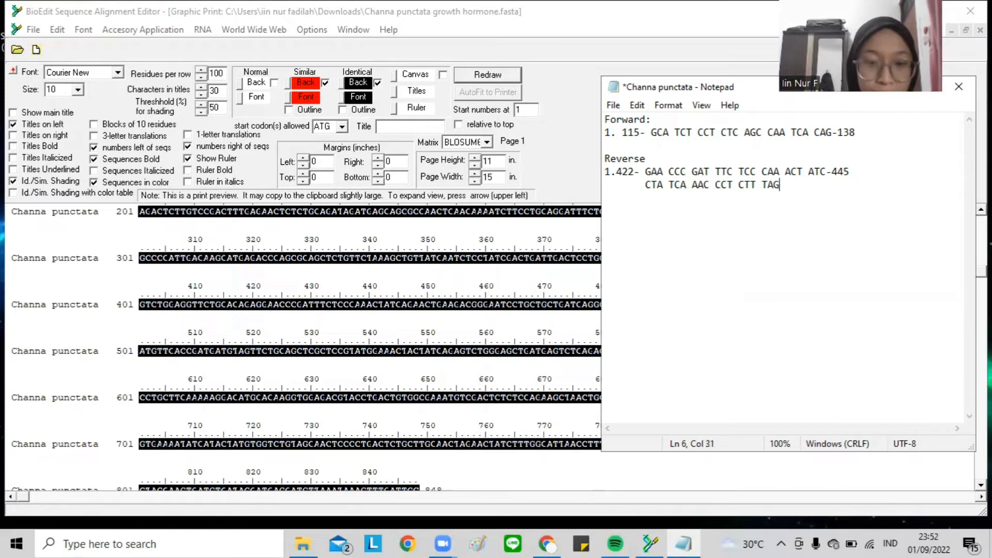
type(" CCC AAG")
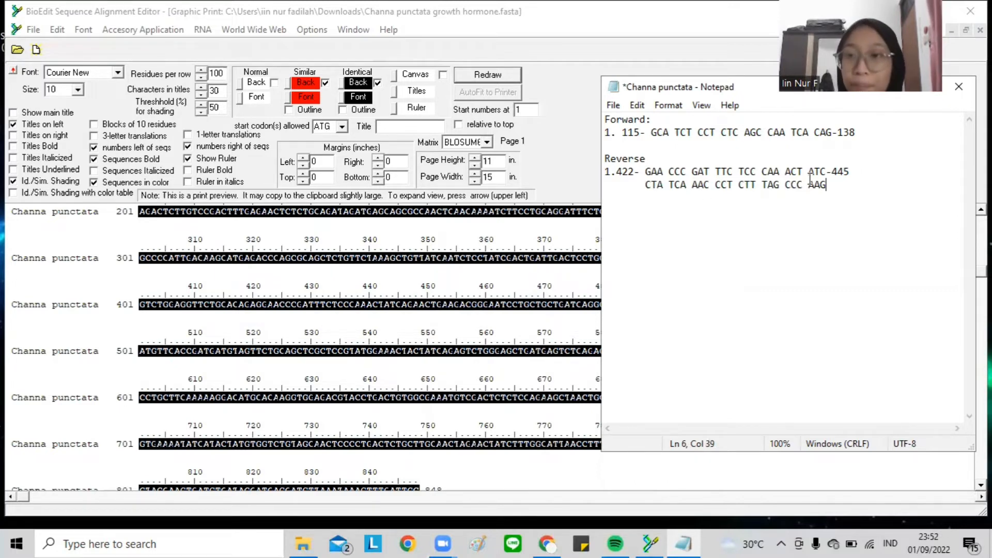
Add the line "Reverse complement: GAT AGT TTG GGA GAA ATC GGG TTC" below the reversed sequence
key("Return")
key("Caps_Lock")
type("Rever")
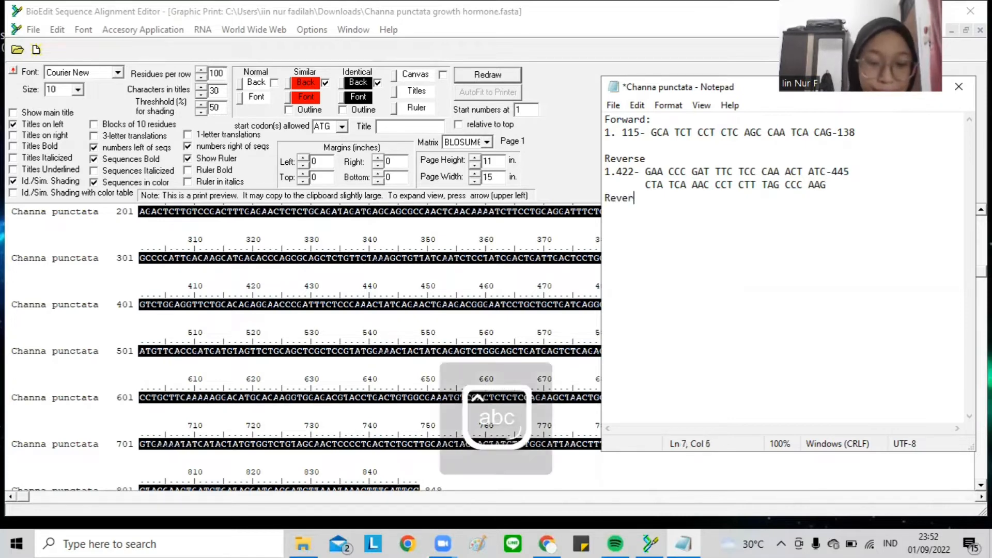
type("se complement")
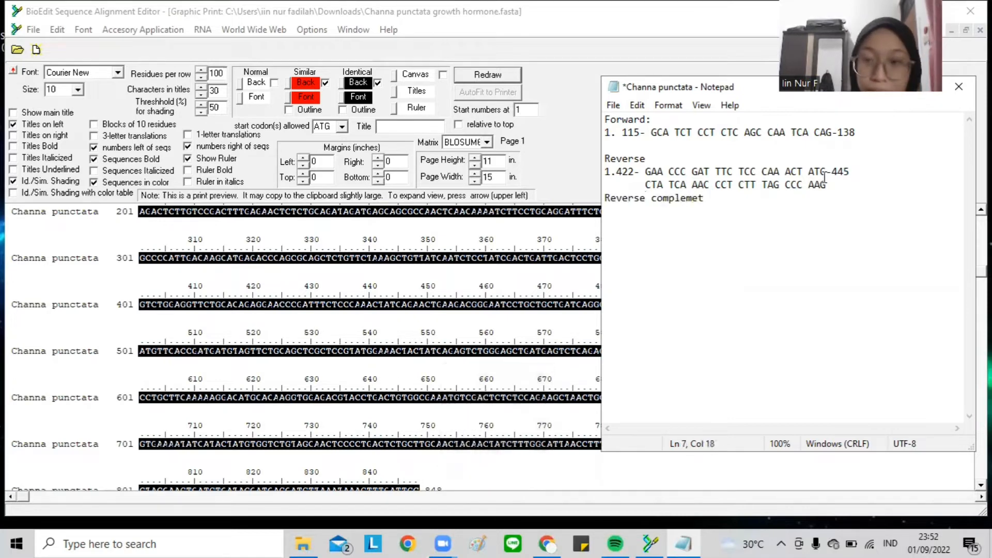
type(":")
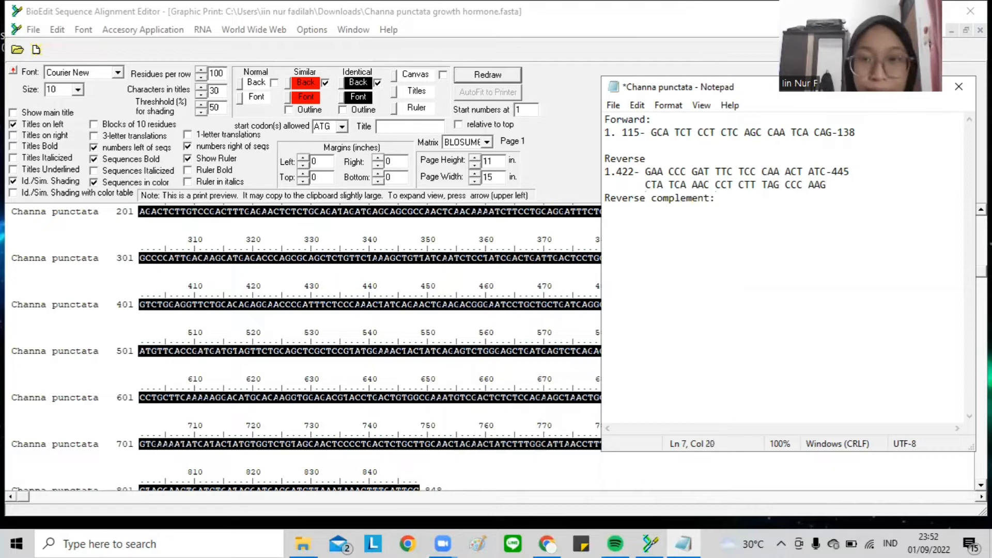
key("Caps_Lock")
type("GAT AGT")
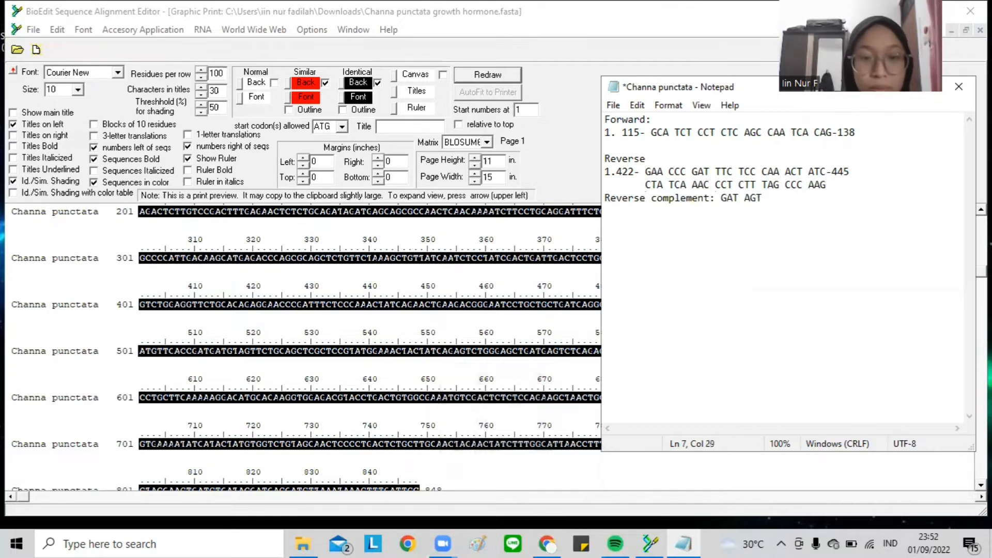
type(" TTG")
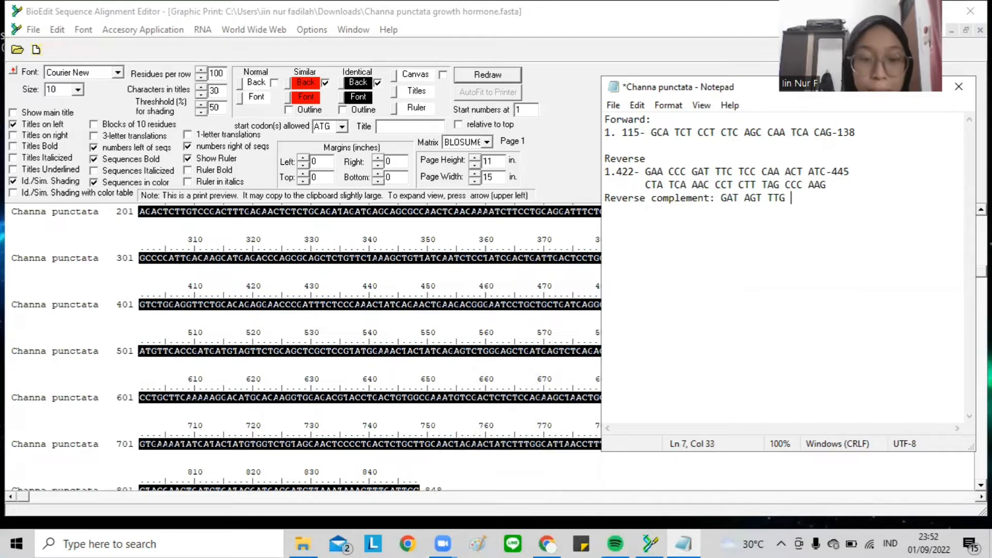
type(" GGA")
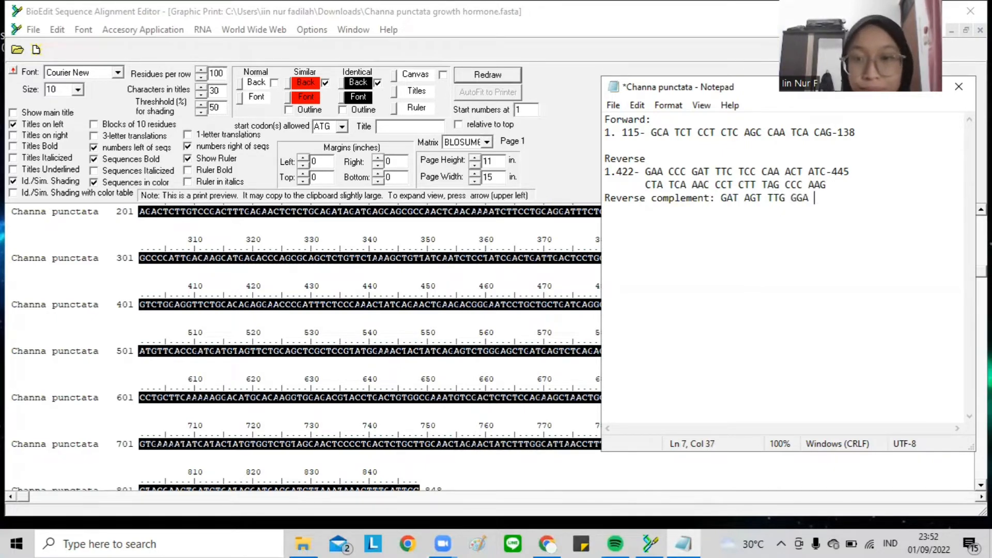
type(" GAA AT")
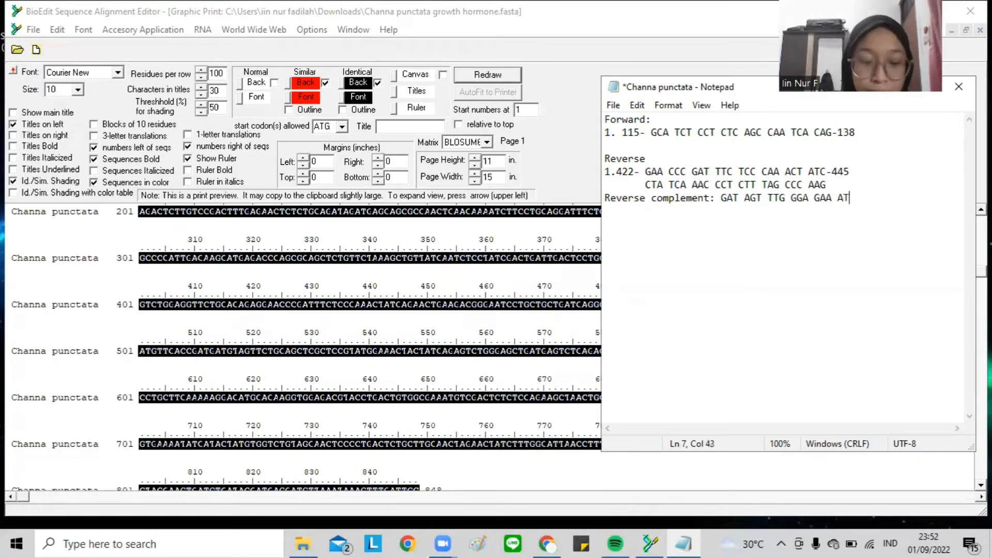
type("C GGG")
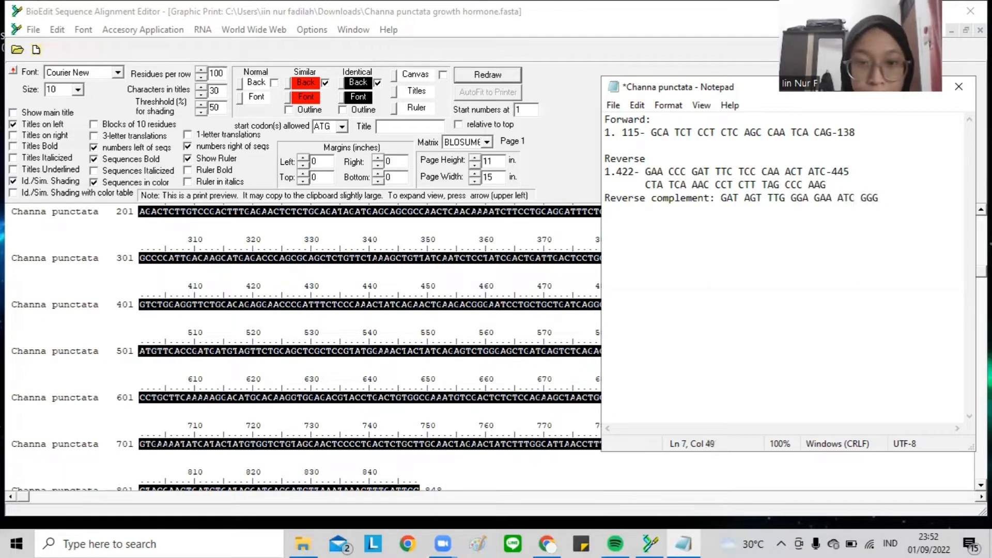
type(" TTC")
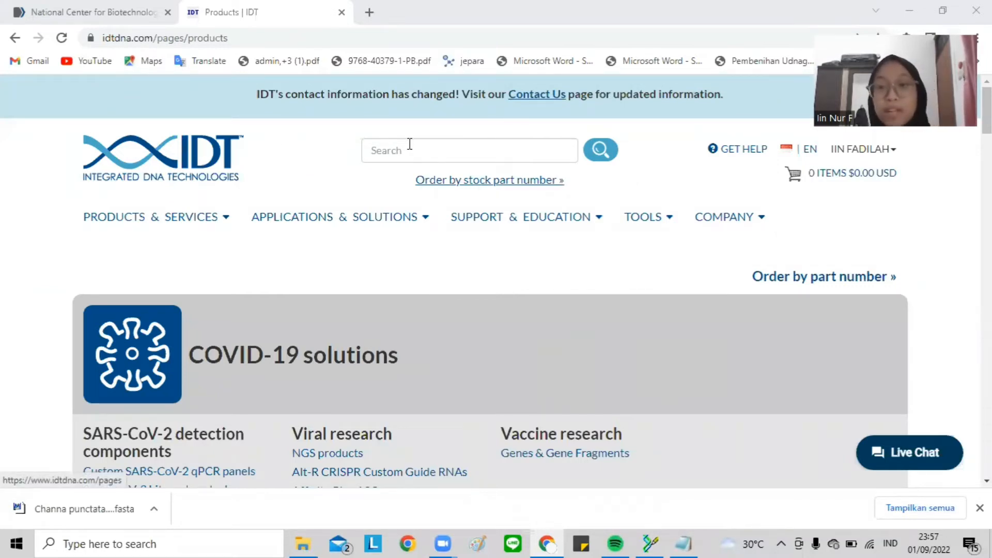
On the IDT website in Chrome, open the OligoAnalyzer Tool for oligo design and handling
left_click(637, 224)
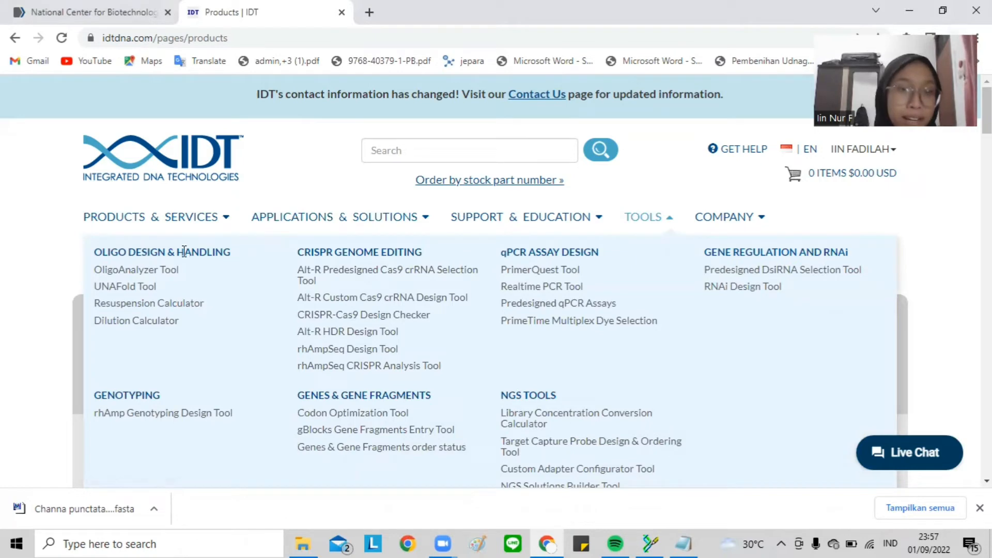
left_click(135, 274)
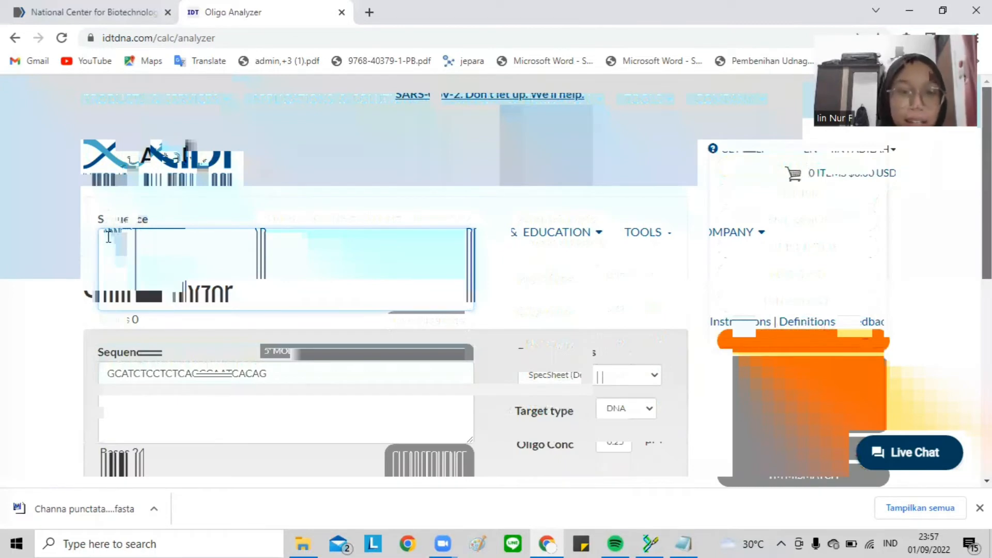
Copy the forward primer "GCA TCT CCT CTC AGC CAA TCA CAG" from the Notepad note into OligoAnalyzer's sequence and analyze it
left_click(695, 542)
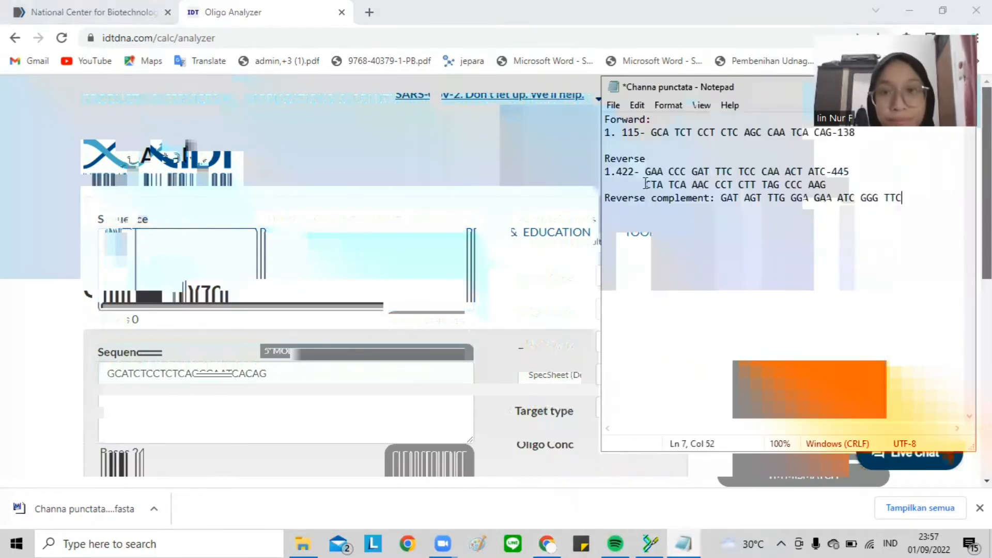
left_click(652, 132)
left_click_drag(675, 137, 822, 133)
key("ctrl+c")
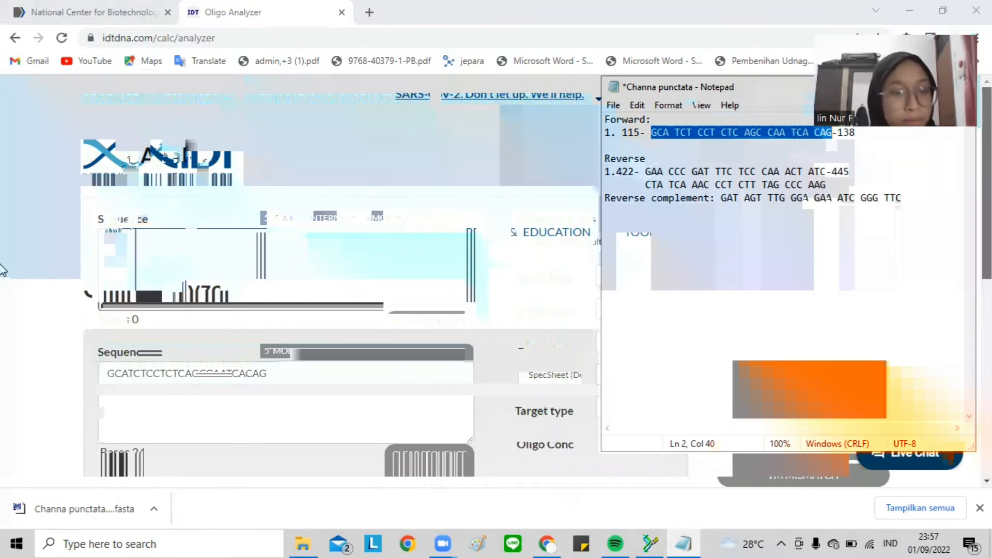
left_click(124, 274)
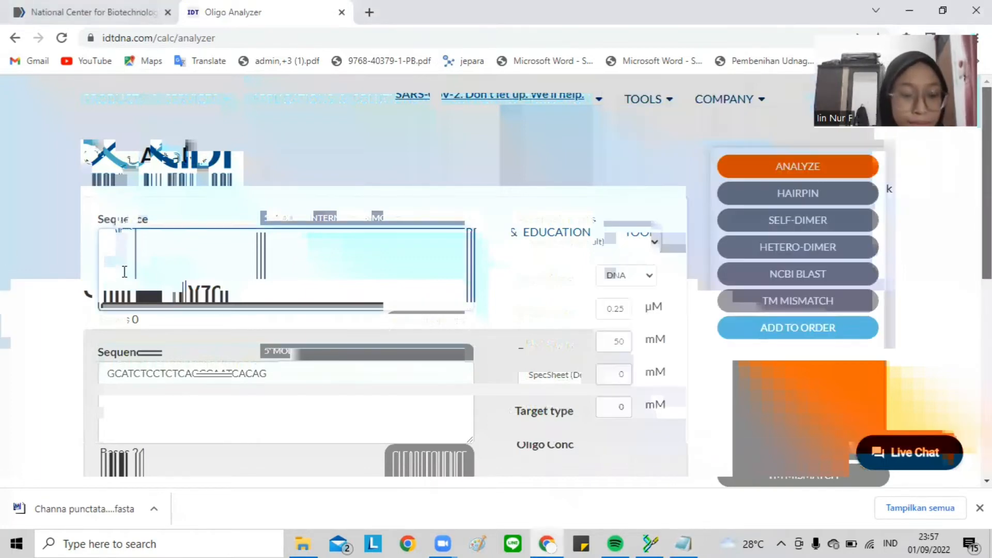
key("ctrl+v")
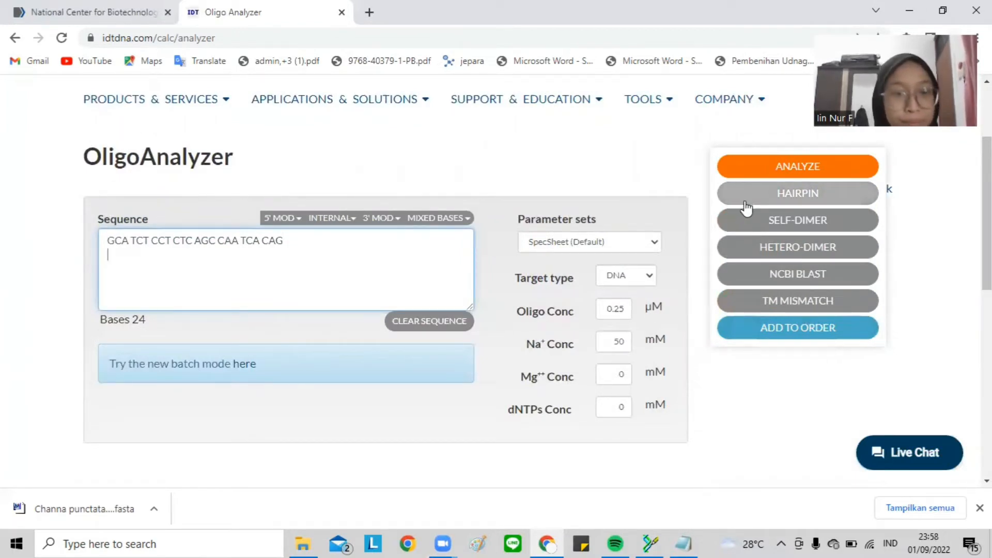
left_click(750, 168)
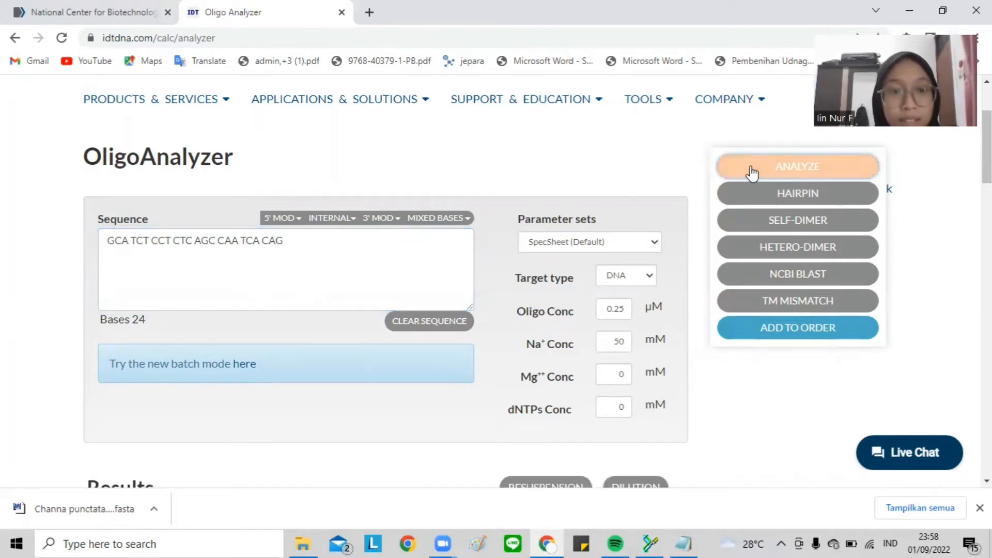
left_click_drag(986, 163, 987, 210)
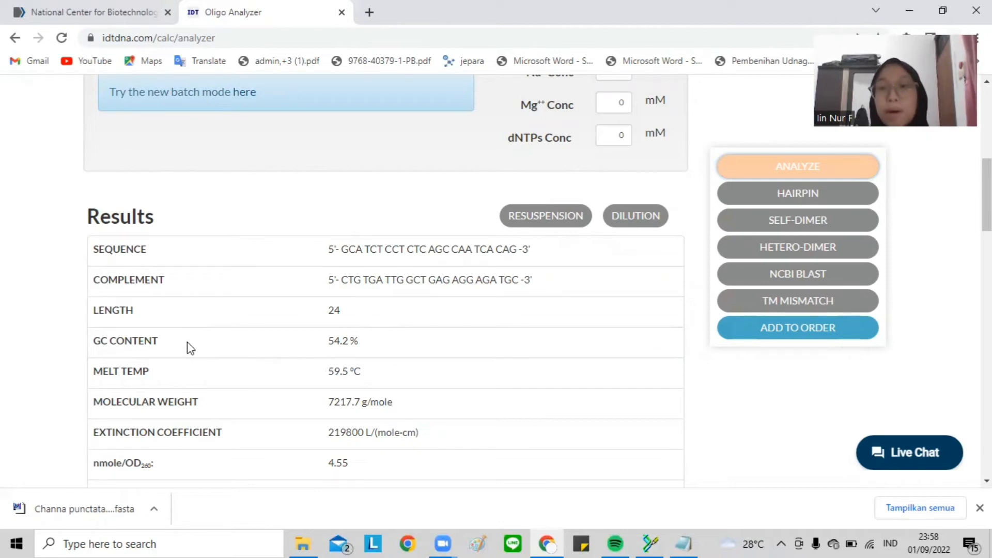
Run the hairpin check on the forward primer, review its structures, and run the self-dimer check
left_click(798, 195)
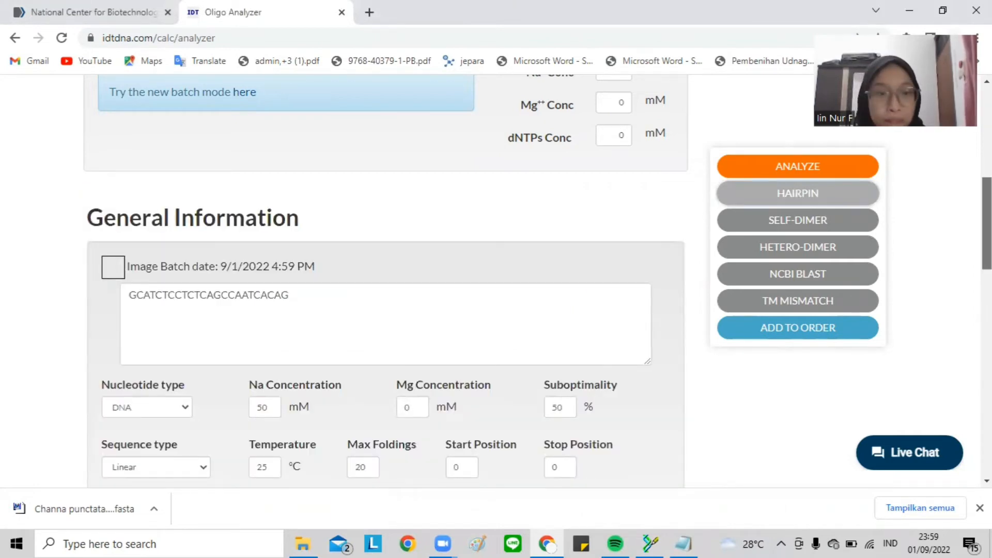
scroll(237, 104, "down", 8)
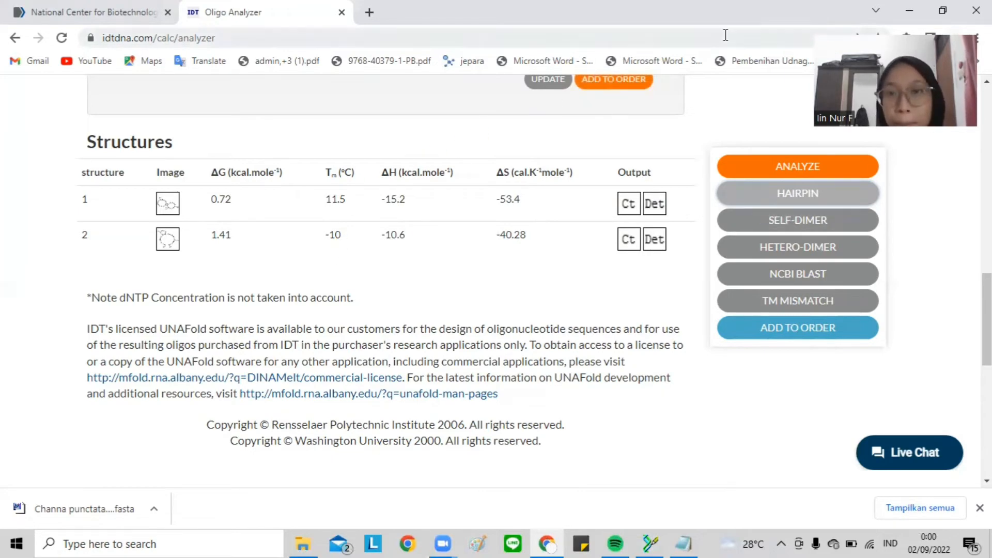
left_click(789, 226)
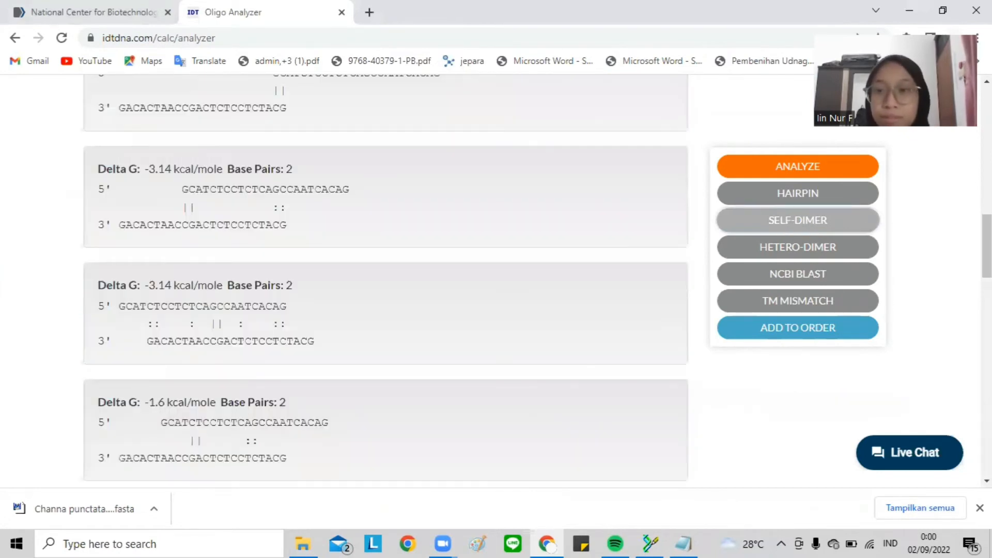
Open the hetero-dimer check and enter the reverse sequence "GAA CCC GAT TTC TCC CAA ACT ATC" from the Notepad note as secondary sequence
left_click_drag(986, 238, 987, 201)
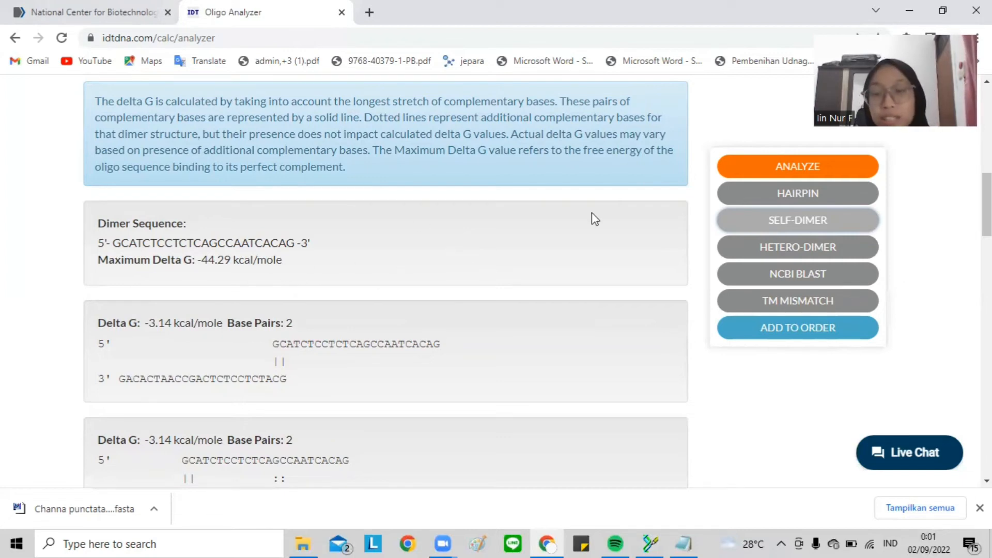
left_click(809, 253)
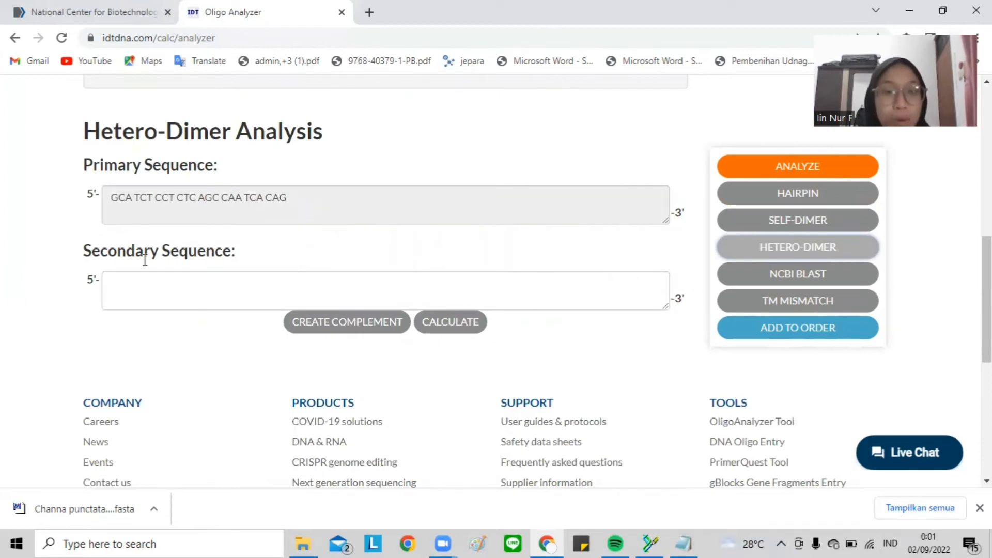
left_click(138, 281)
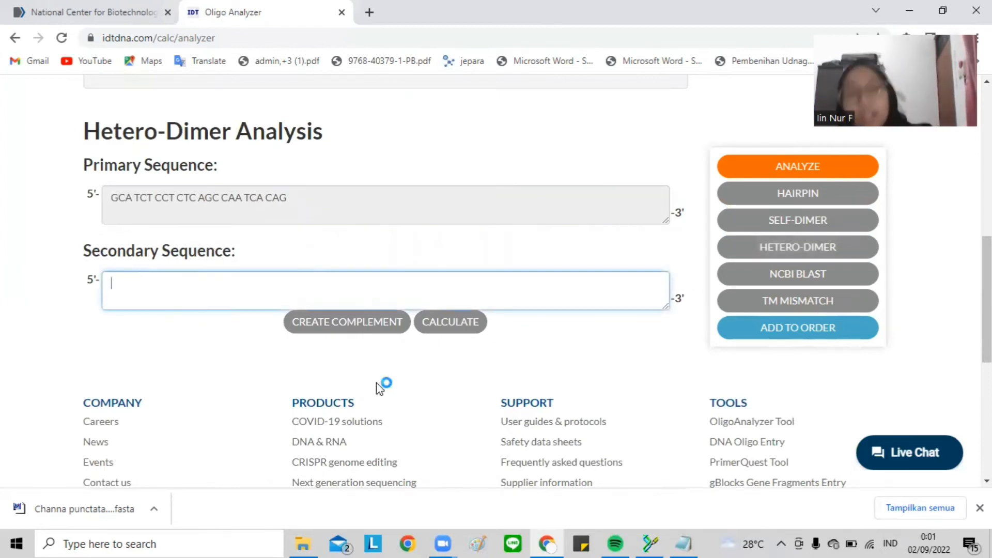
left_click(686, 545)
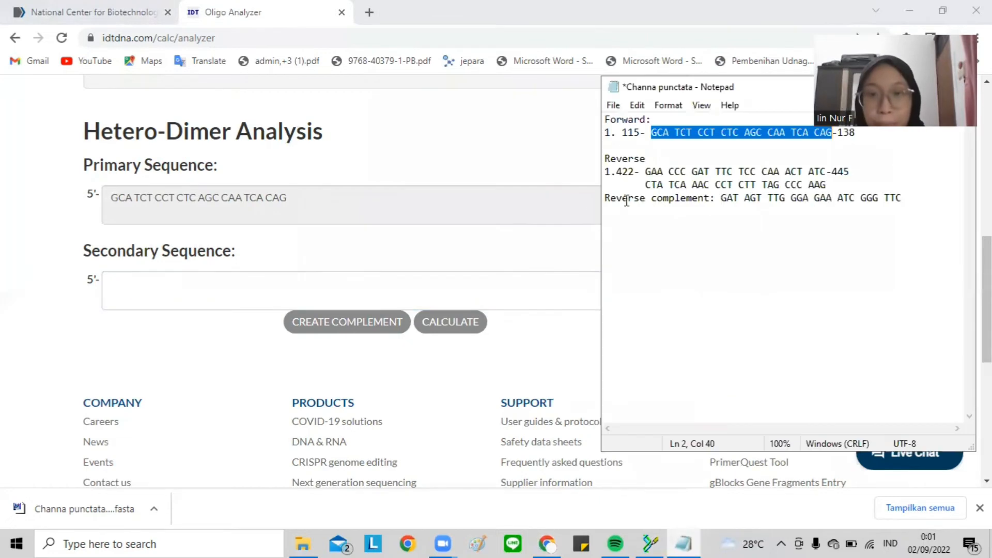
left_click_drag(651, 172, 827, 172)
key("ctrl+c")
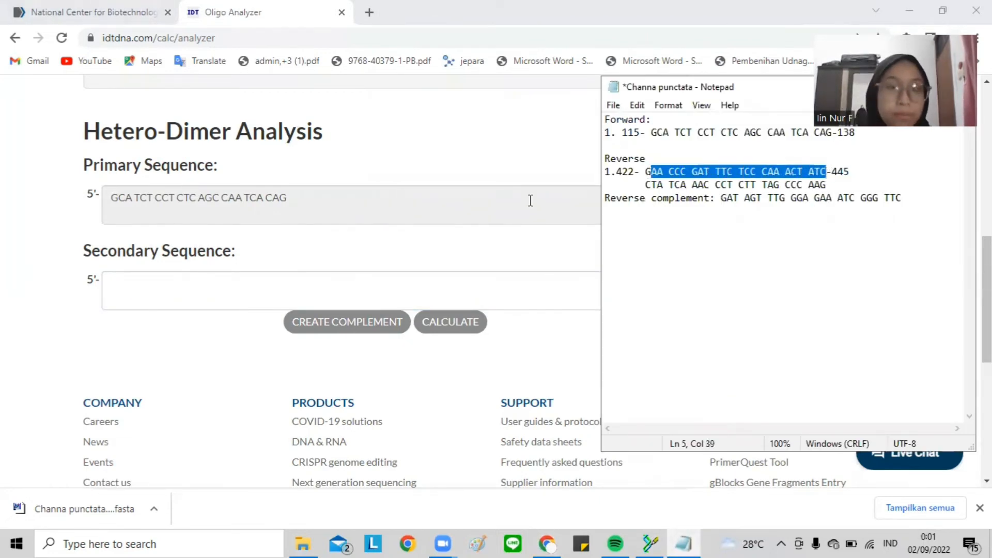
left_click(179, 282)
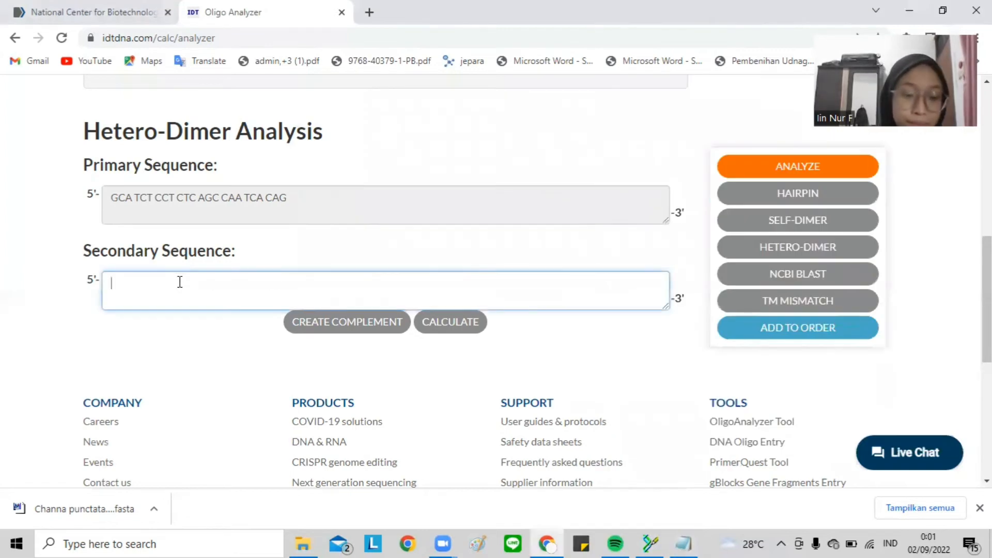
key("ctrl+v")
left_click(113, 285)
key("Caps_Lock")
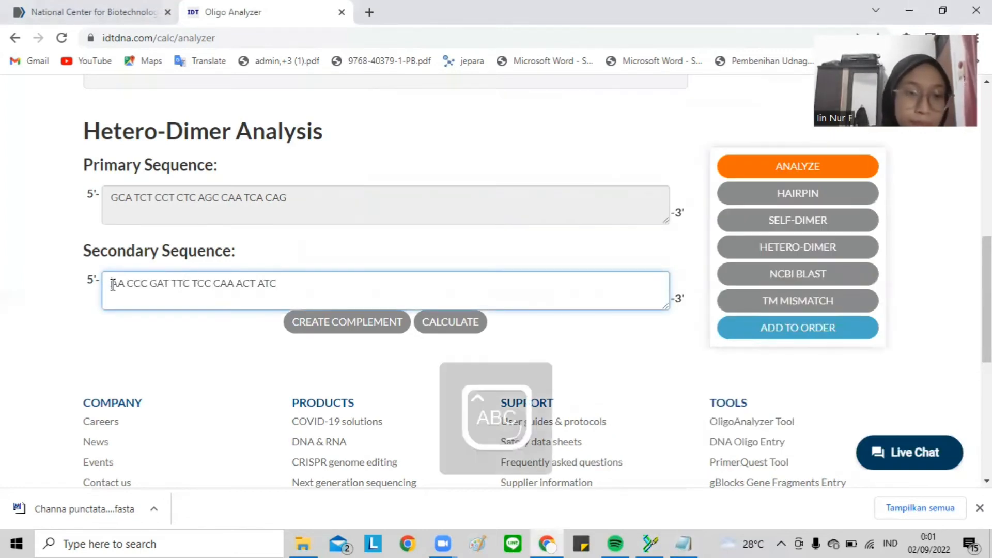
type("G")
key("Caps_Lock")
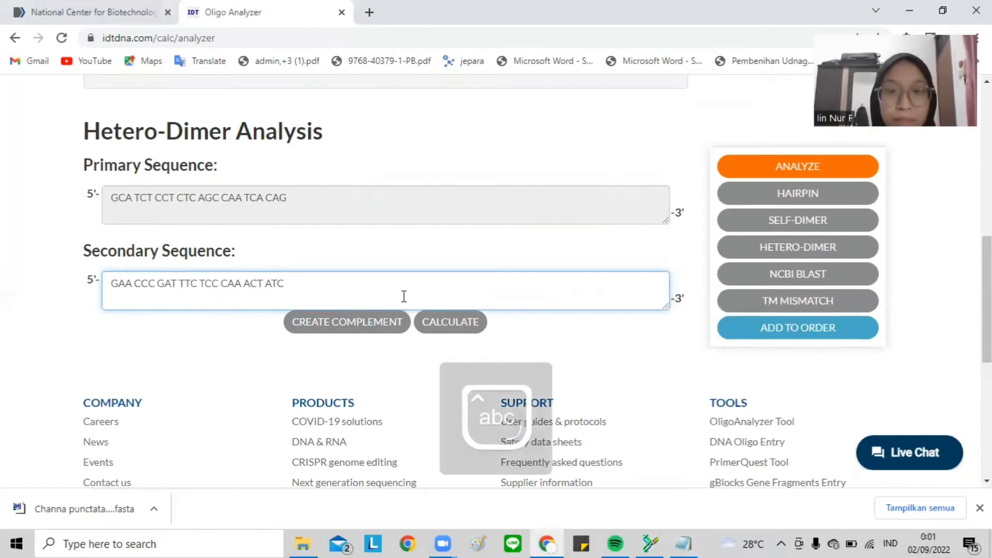
Calculate the hetero-dimer analysis of the two primers and review the resulting dimer structures
left_click(434, 323)
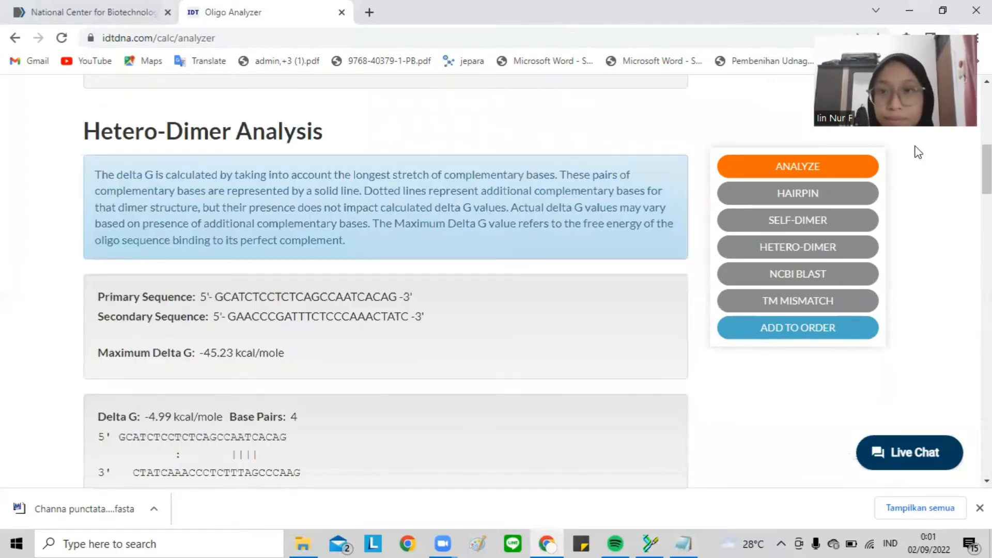
left_click(927, 9)
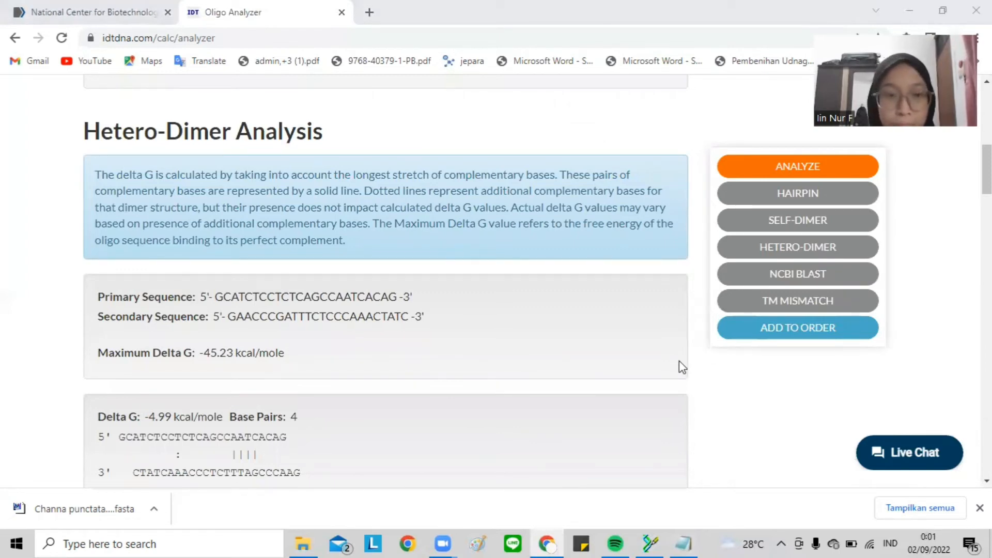
left_click_drag(987, 170, 987, 181)
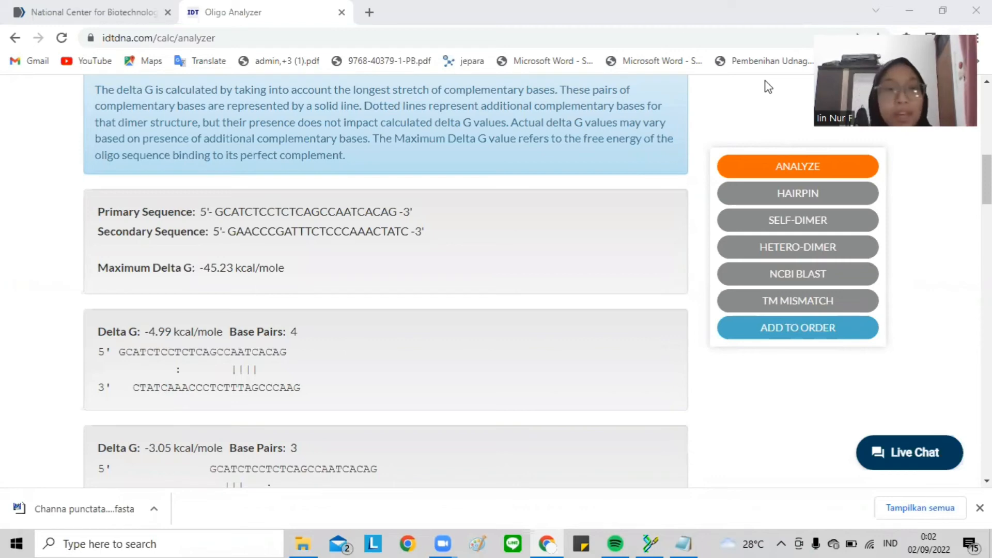
Go to the NCBI website, open BLAST and start the Primer-BLAST specialized search
left_click(91, 11)
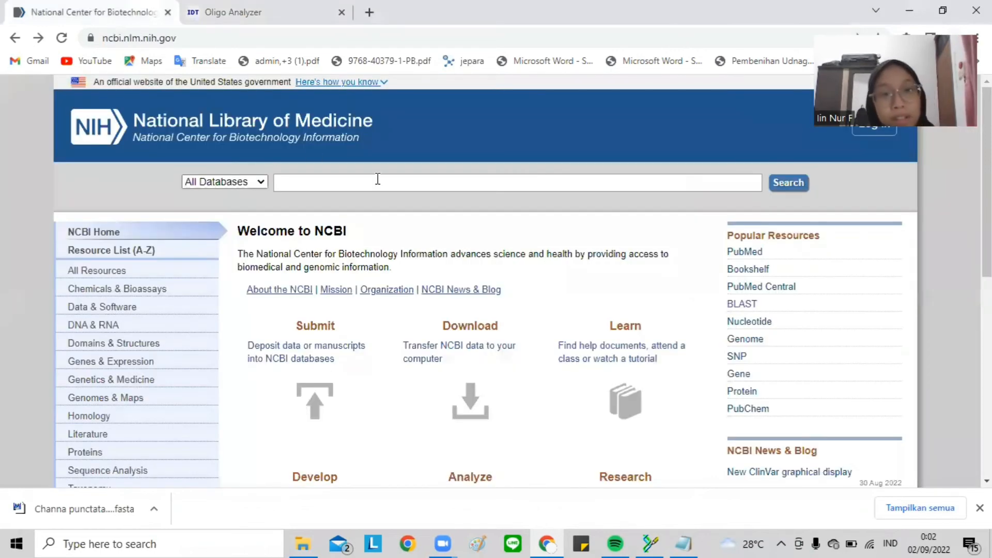
left_click(742, 304)
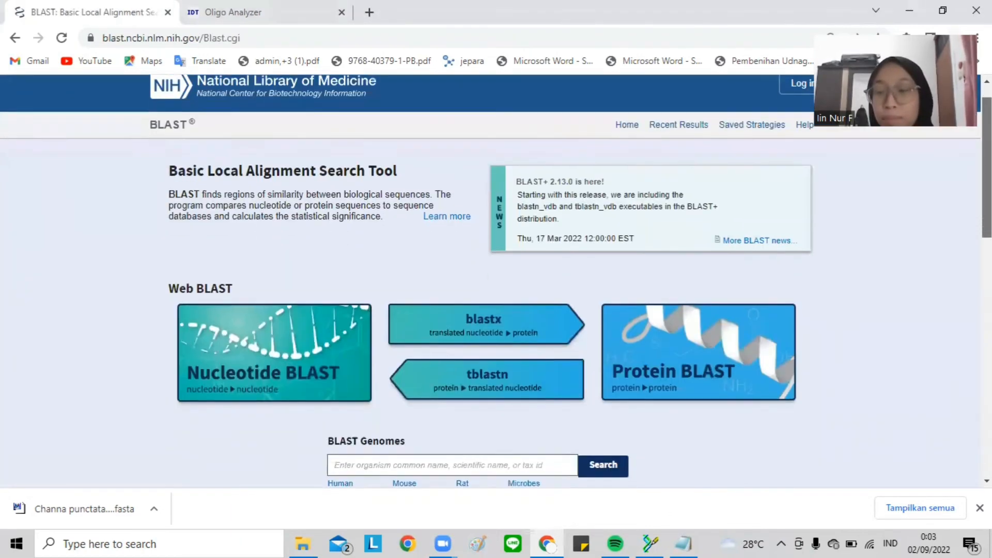
scroll(742, 304, "down", 5)
scroll(598, 223, "down", 3)
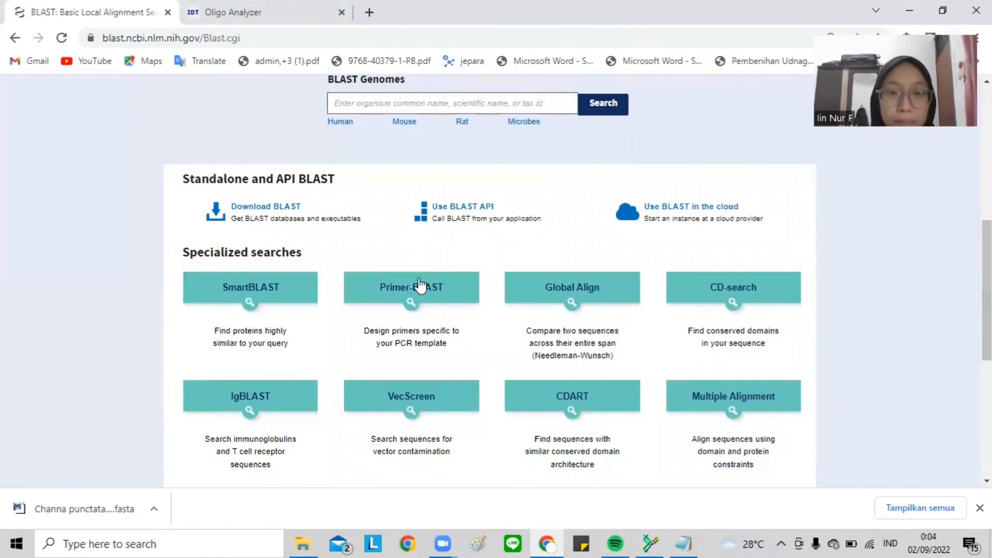
left_click(414, 302)
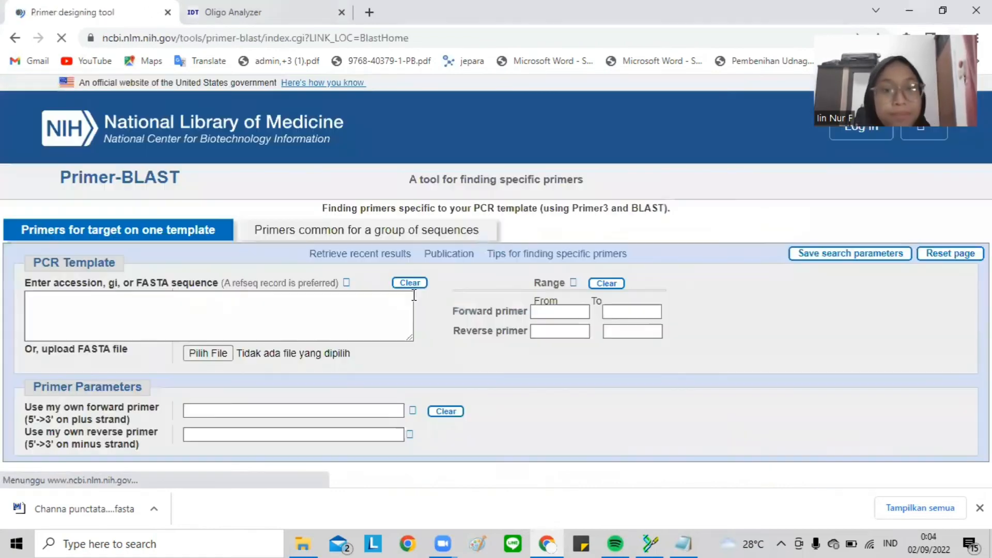
Copy "GCA TCT CCT CTC AGC CAA TCA CAG" from the Notepad note into both the own forward primer and own reverse primer
scroll(485, 305, "down", 3)
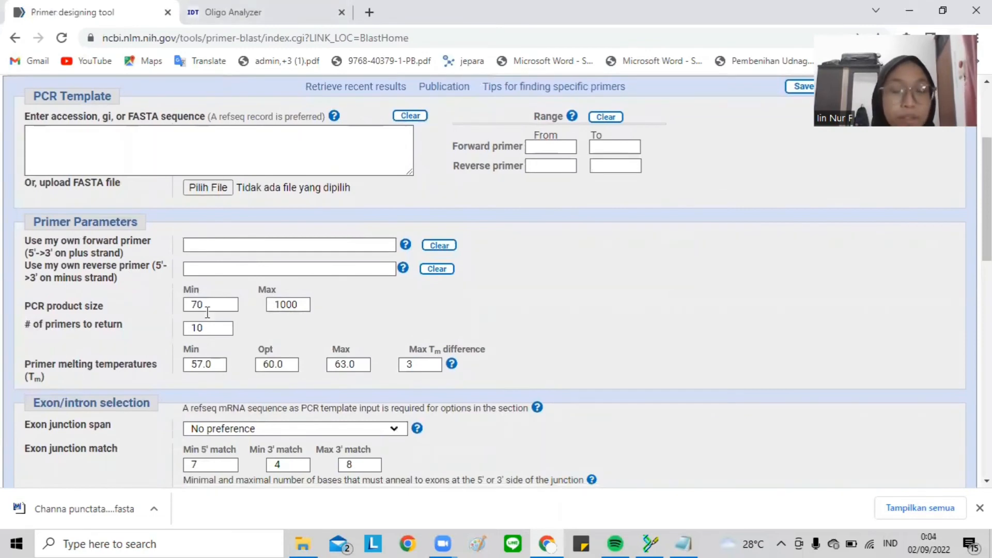
left_click(682, 541)
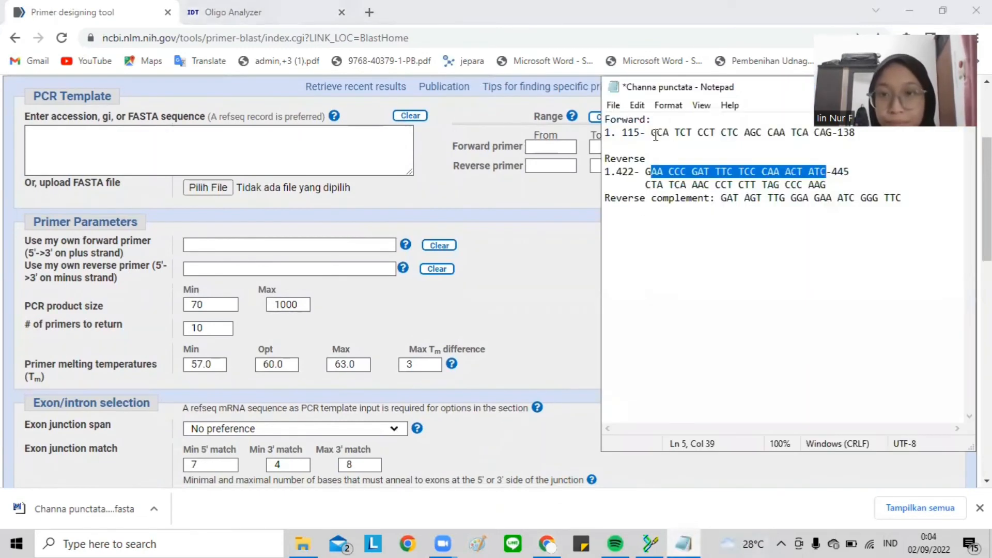
left_click_drag(651, 132, 826, 133)
key("ctrl+c")
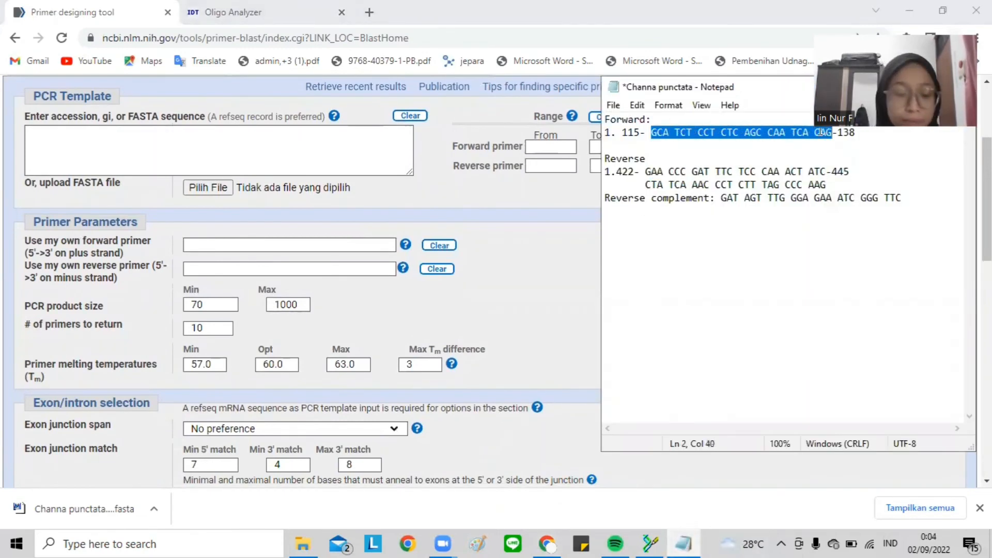
left_click(276, 243)
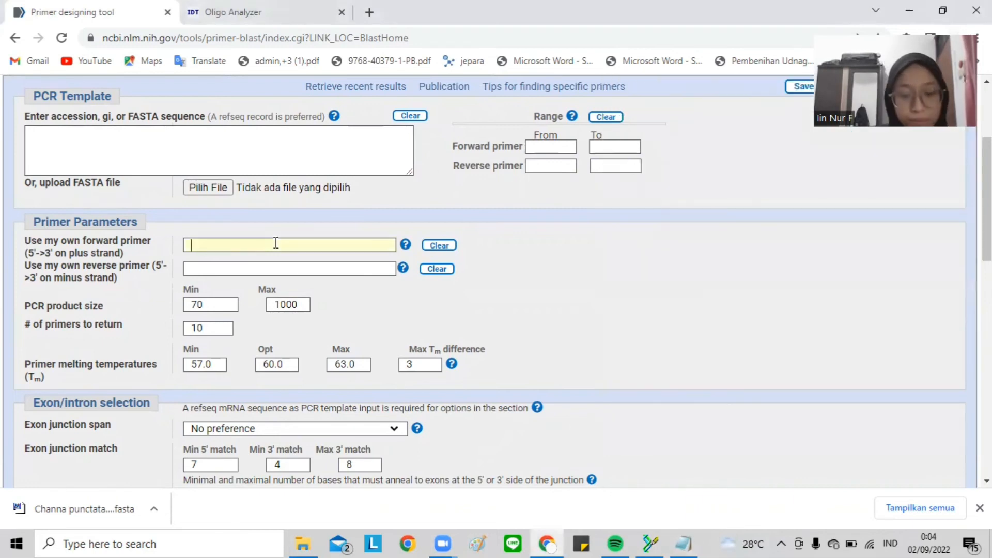
key("ctrl+v")
left_click(283, 268)
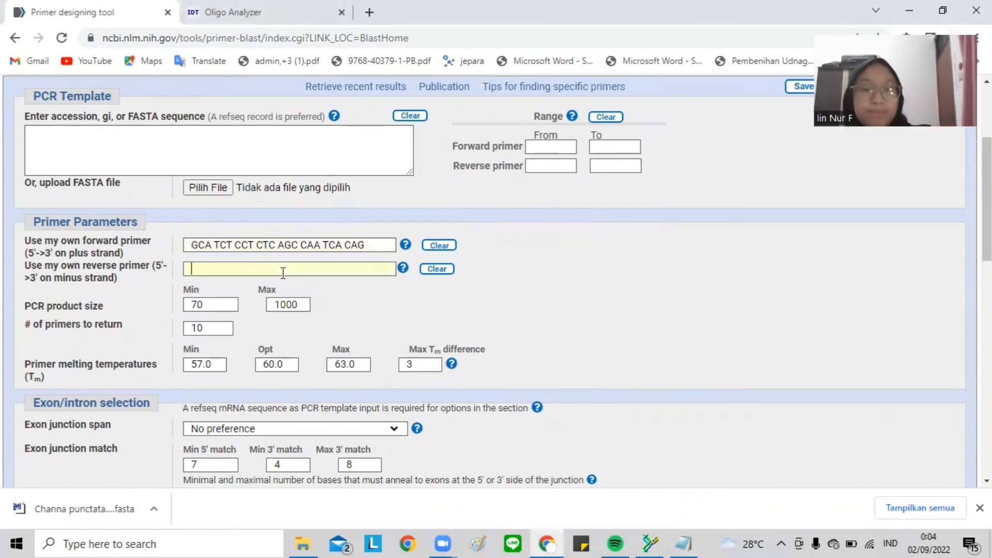
key("ctrl+v")
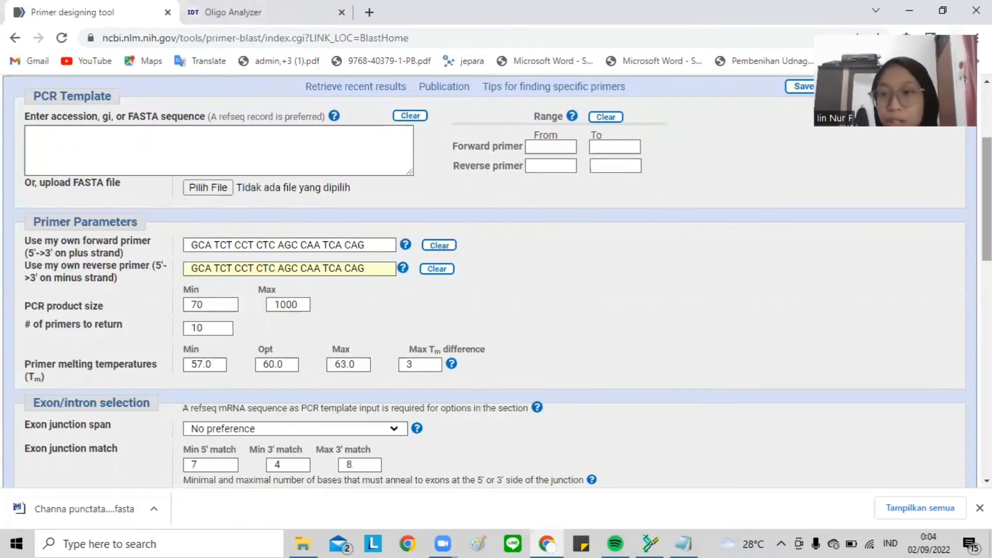
Set the database for the primer pair specificity check to nr
left_click_drag(986, 199, 986, 302)
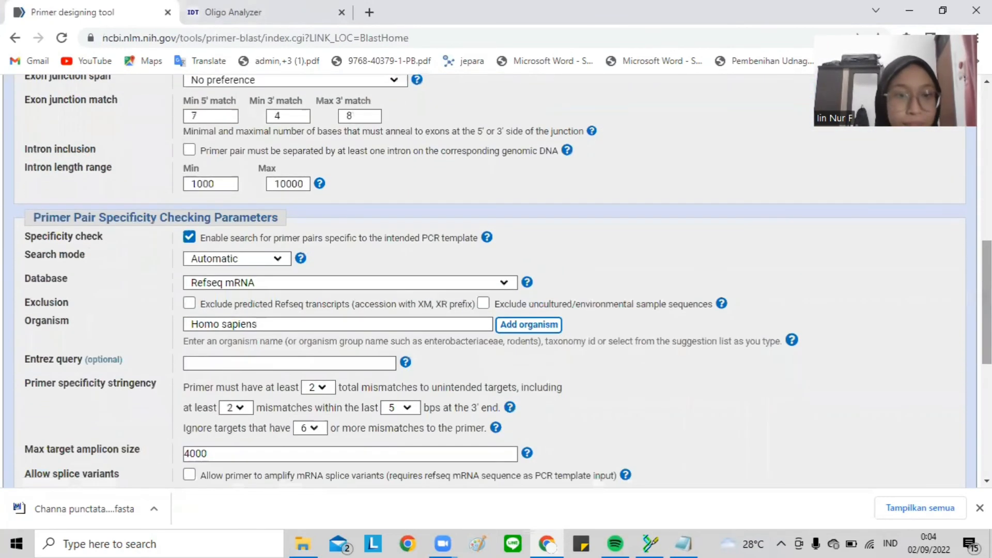
left_click(330, 283)
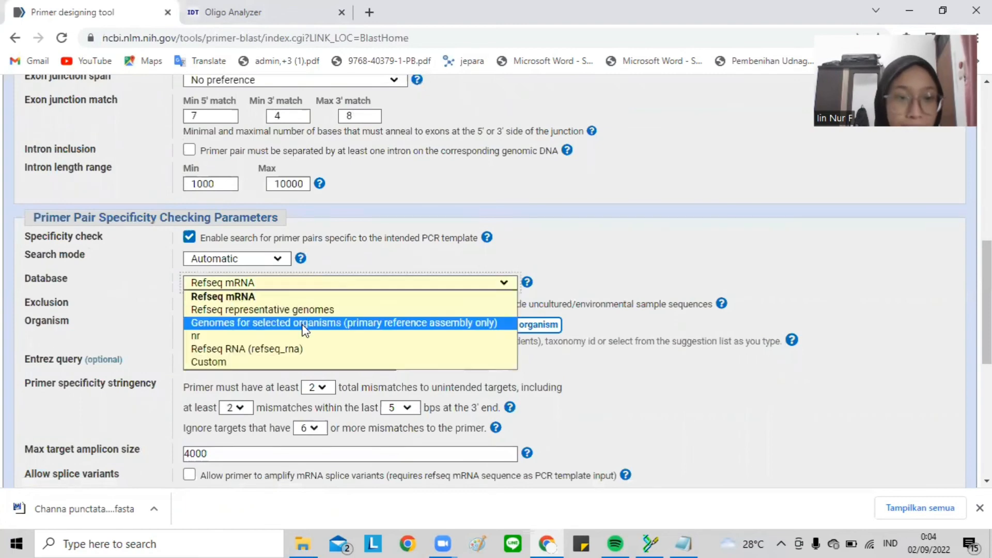
left_click(284, 335)
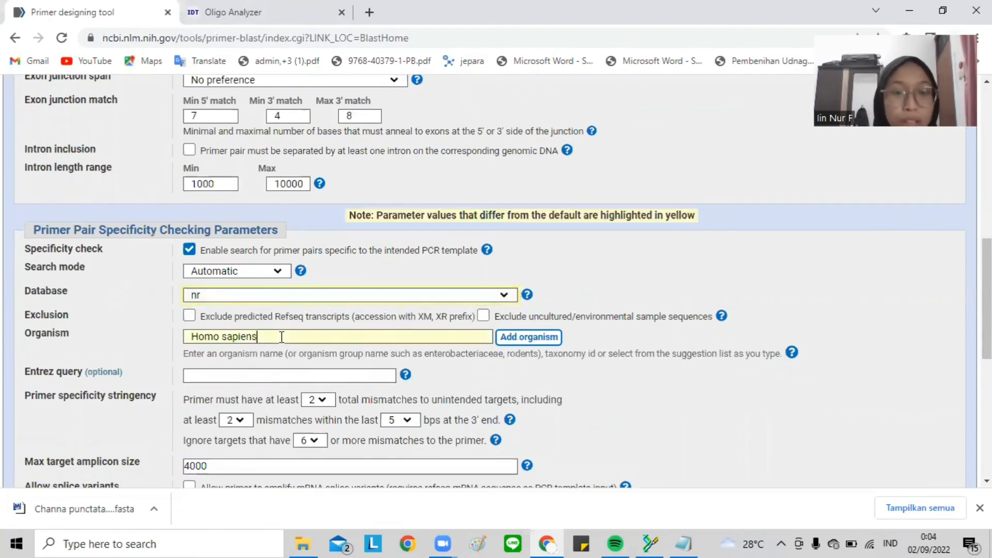
Replace the specificity check's organism with Actinopterygii (taxid:7898)
key("BackSpace")
key("BackSpace")
key("BackSpace")
key("BackSpace")
key("BackSpace")
key("BackSpace")
key("BackSpace")
key("BackSpace")
key("BackSpace")
key("BackSpace")
key("BackSpace")
key("BackSpace")
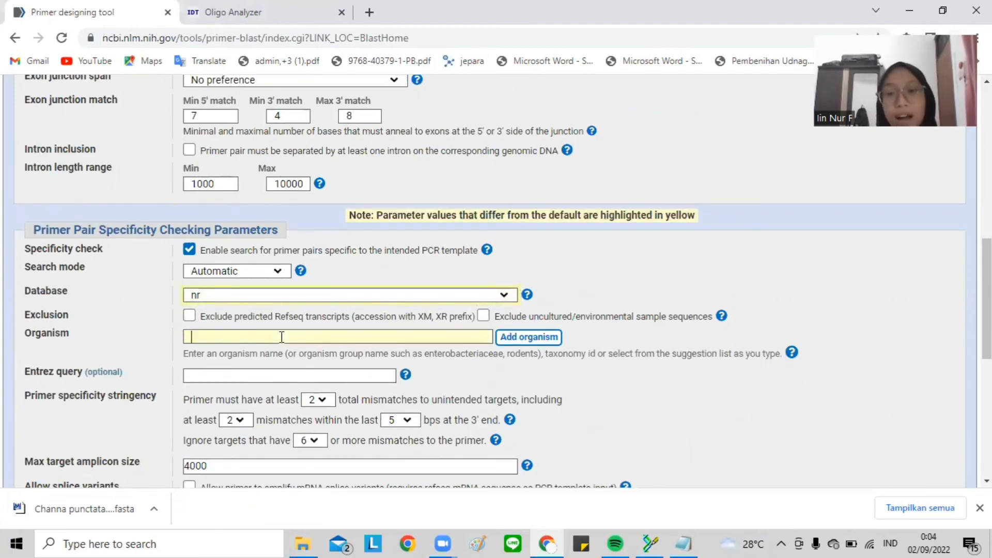
type("act")
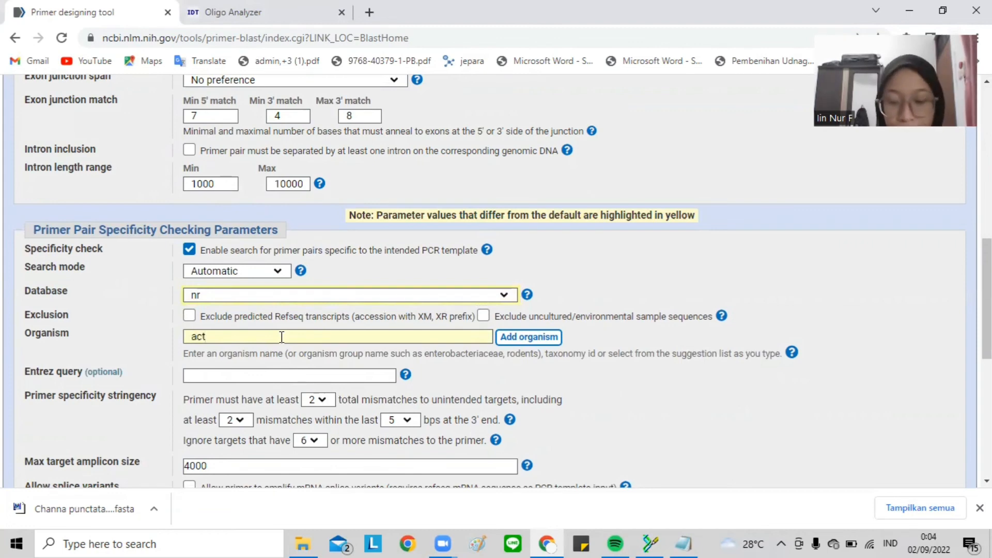
type("inop")
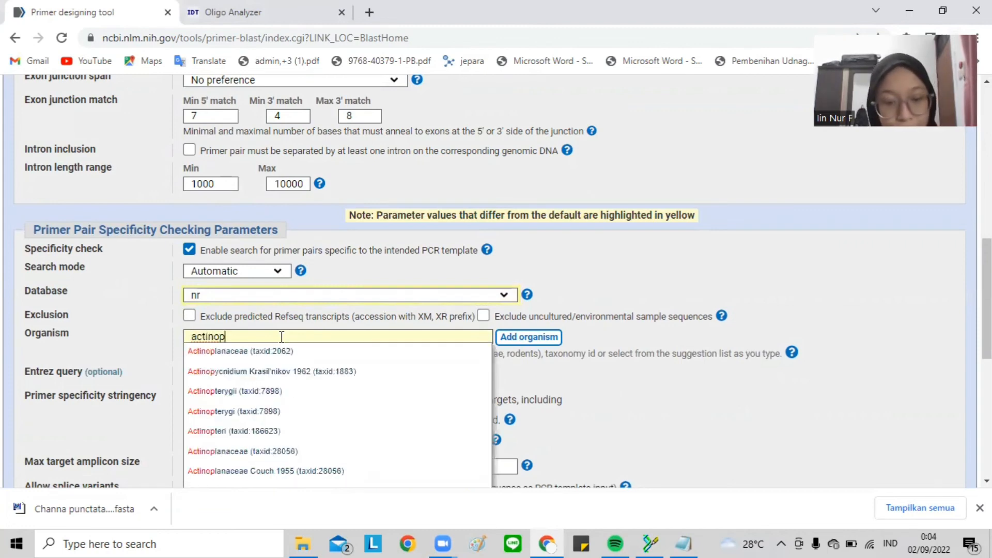
type("tery")
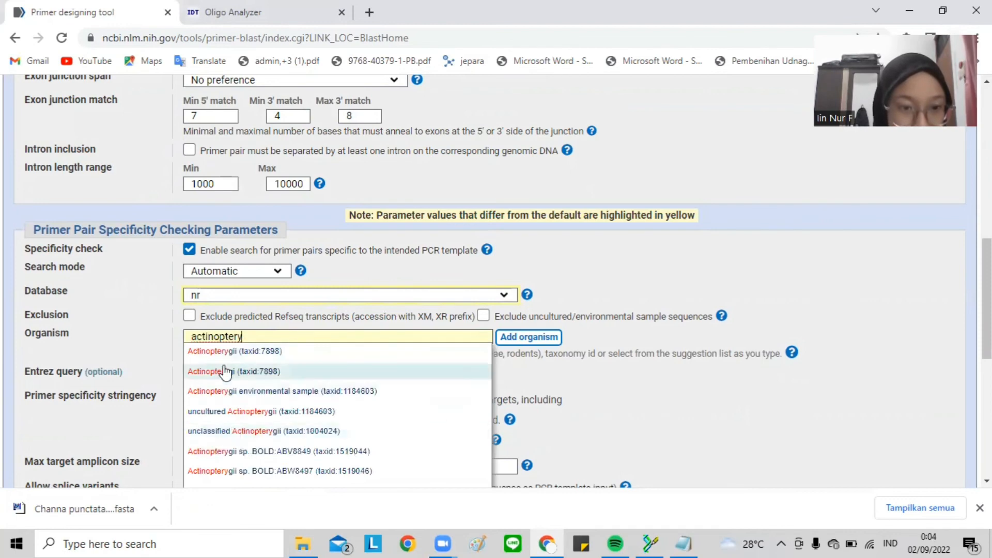
left_click(220, 351)
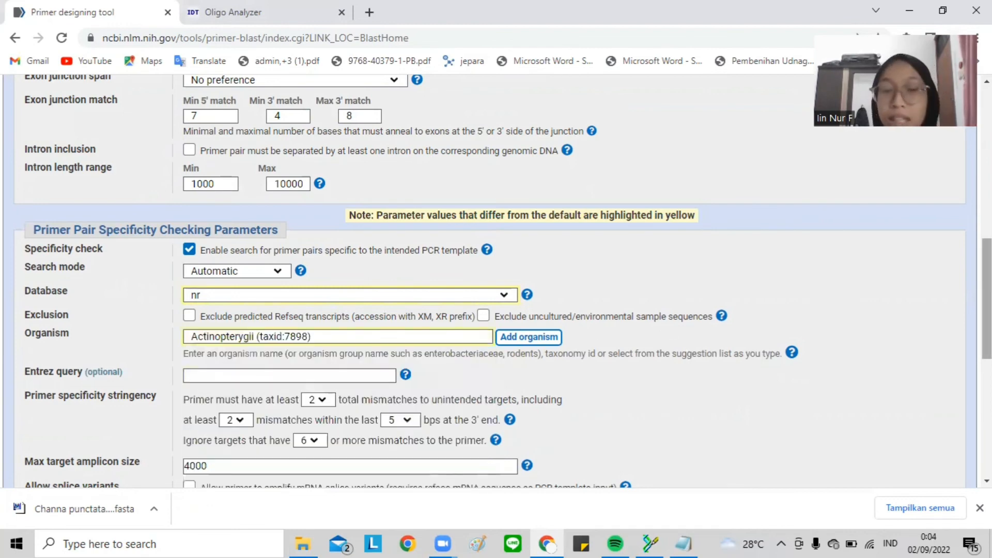
Enable showing results in a new window and submit the Primer-BLAST search to get primers
scroll(408, 243, "down", 5)
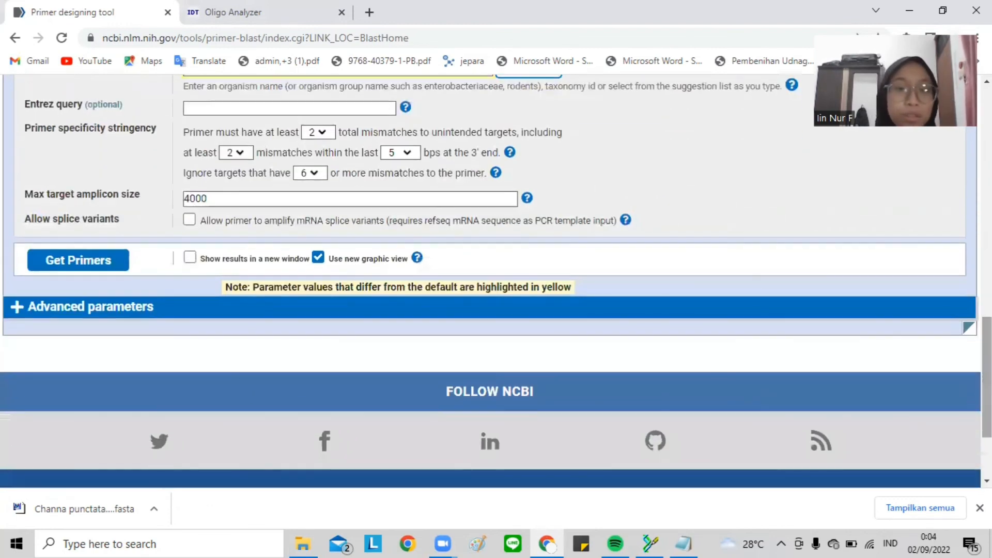
left_click(188, 257)
left_click(91, 265)
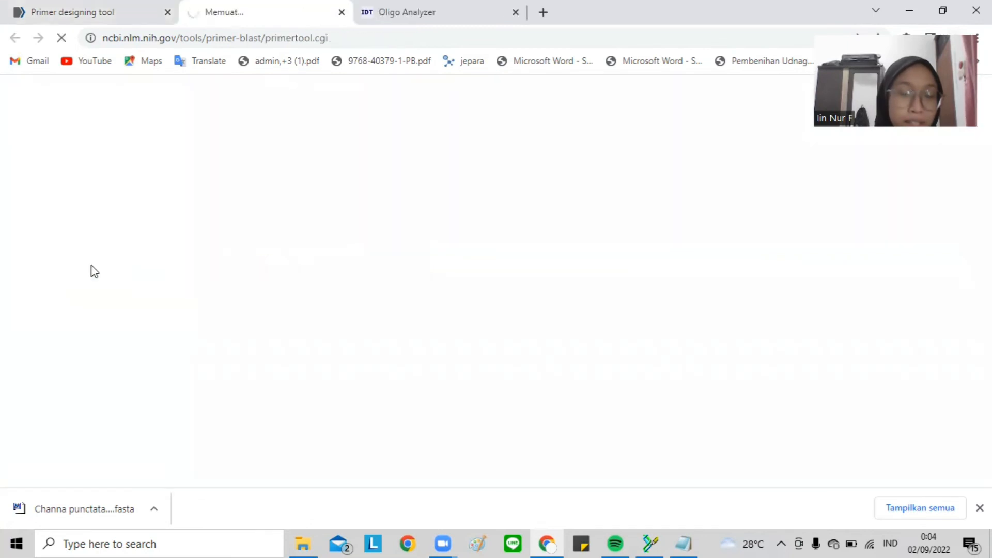